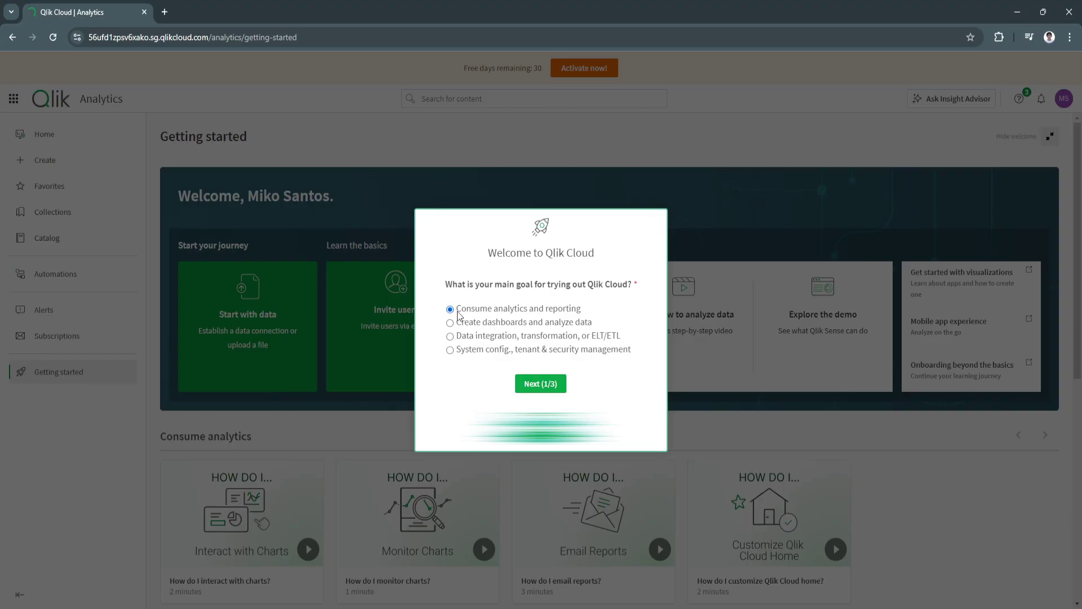
- Move past the first survey question and choose Business Manager / Project Manager as role
left_click_drag(458, 309, 584, 312)
left_click(596, 299)
left_click(543, 380)
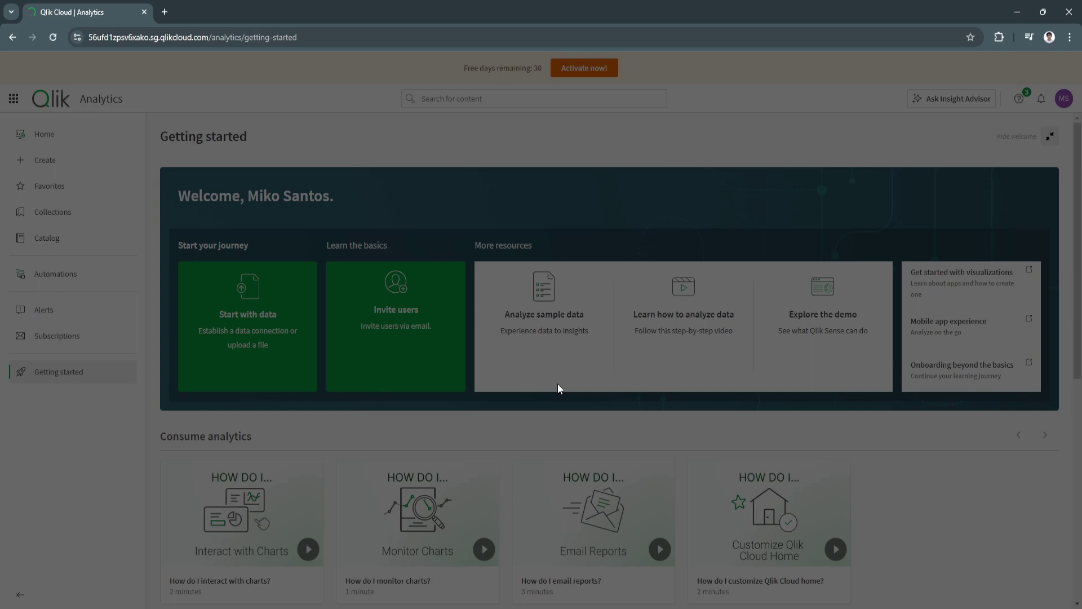
left_click_drag(489, 262, 598, 262)
left_click(625, 277)
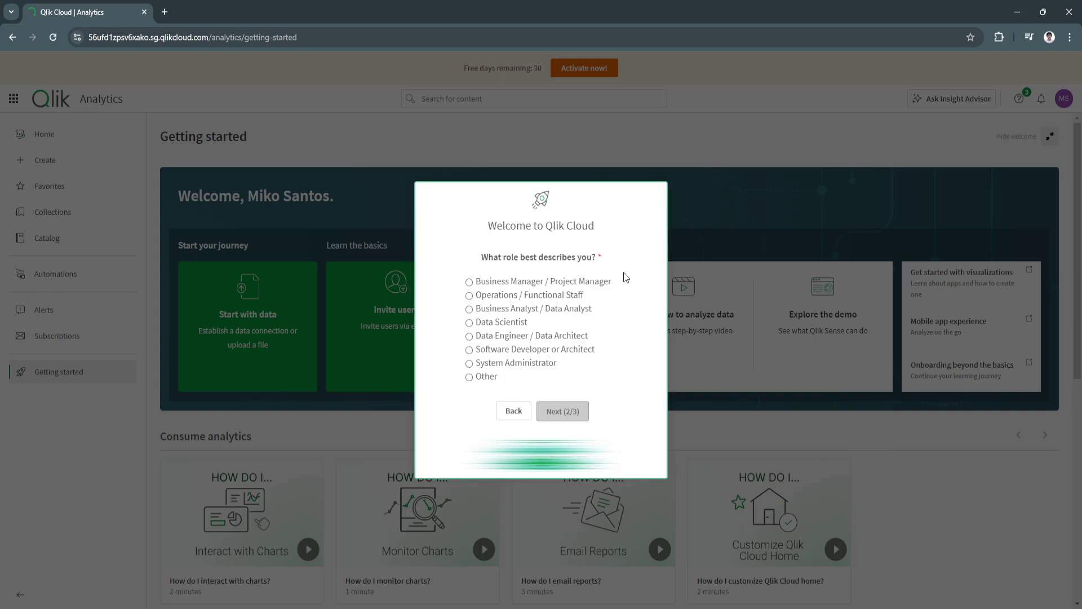
left_click(469, 282)
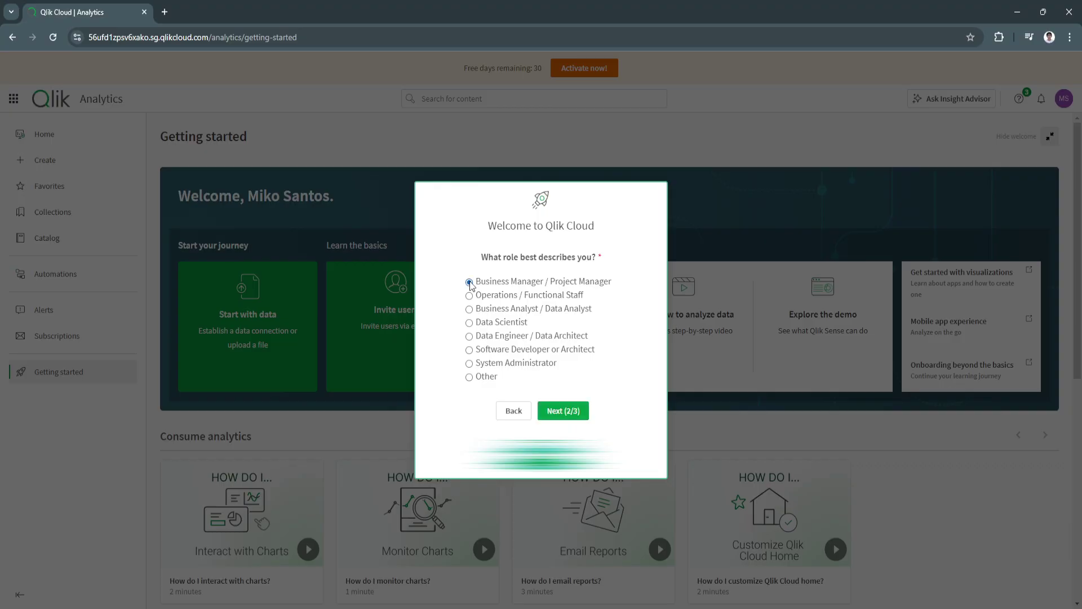
- Answer "I'm familiar with Qlik Cloud" on the final question and finish the survey
left_click(566, 411)
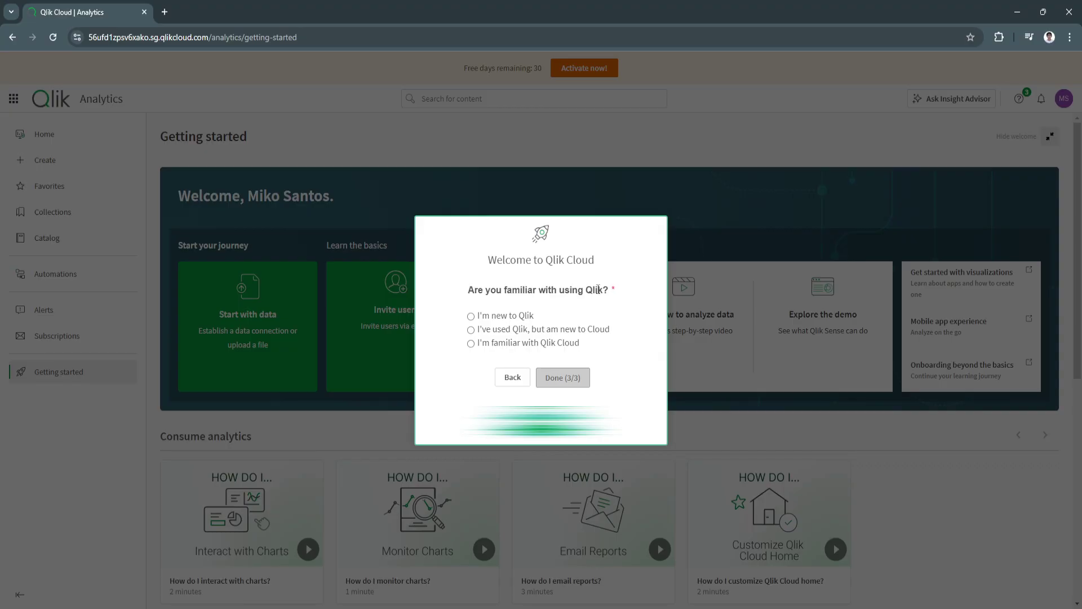
left_click(471, 317)
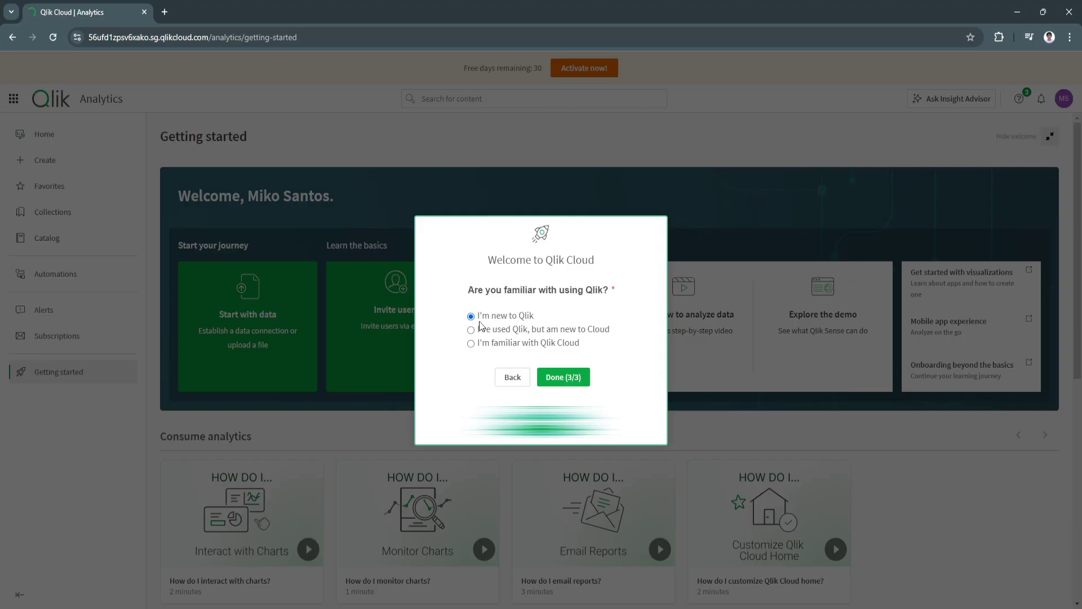
left_click(471, 344)
left_click(564, 378)
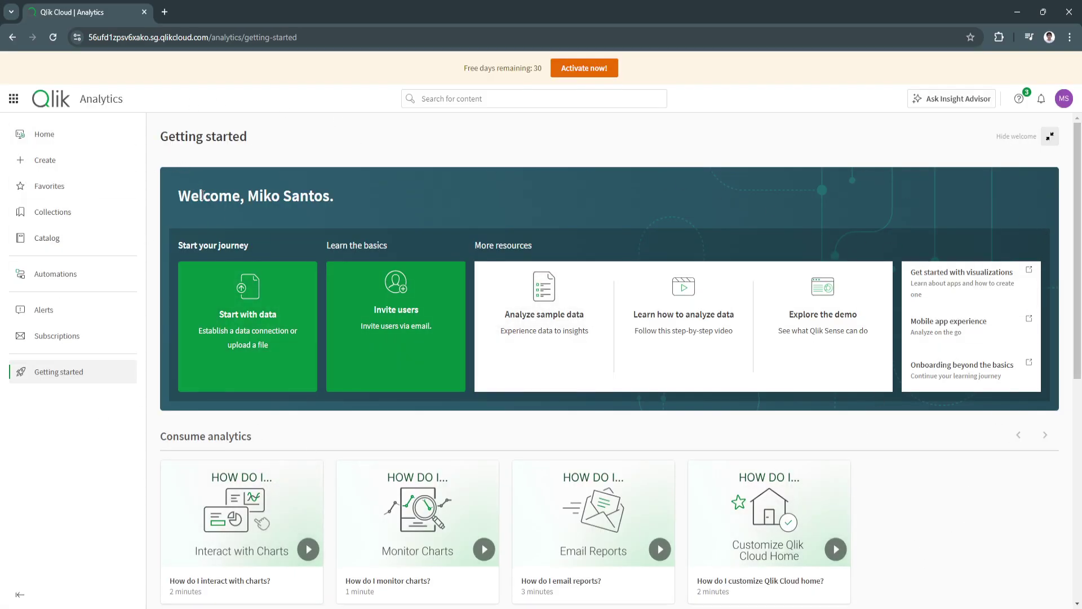
scroll(831, 457, "down", 3)
scroll(831, 458, "up", 3)
left_click_drag(160, 137, 237, 137)
left_click(292, 138)
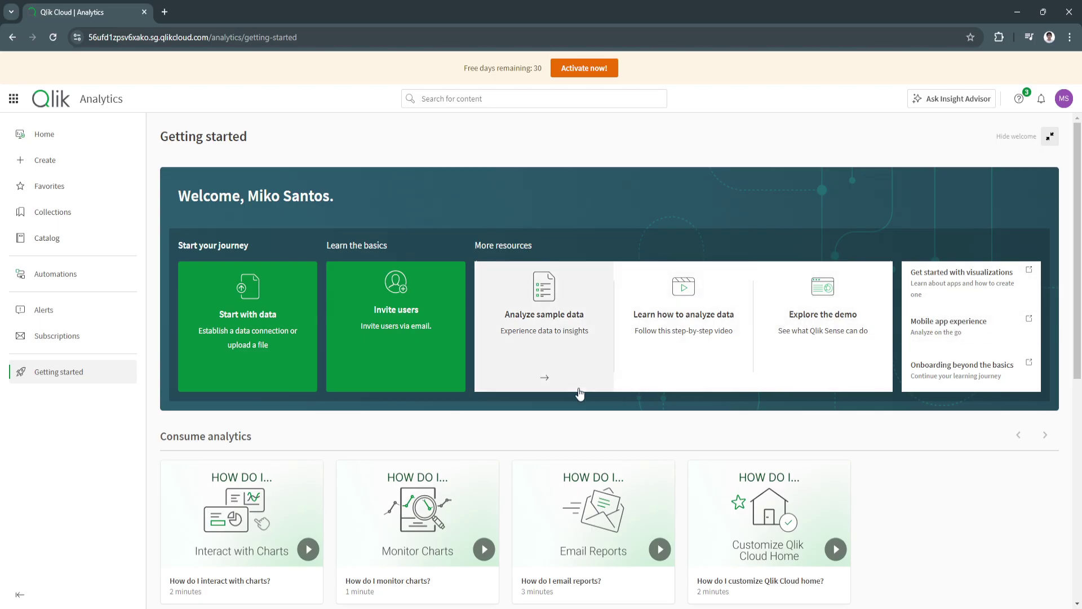
scroll(579, 389, "down", 3)
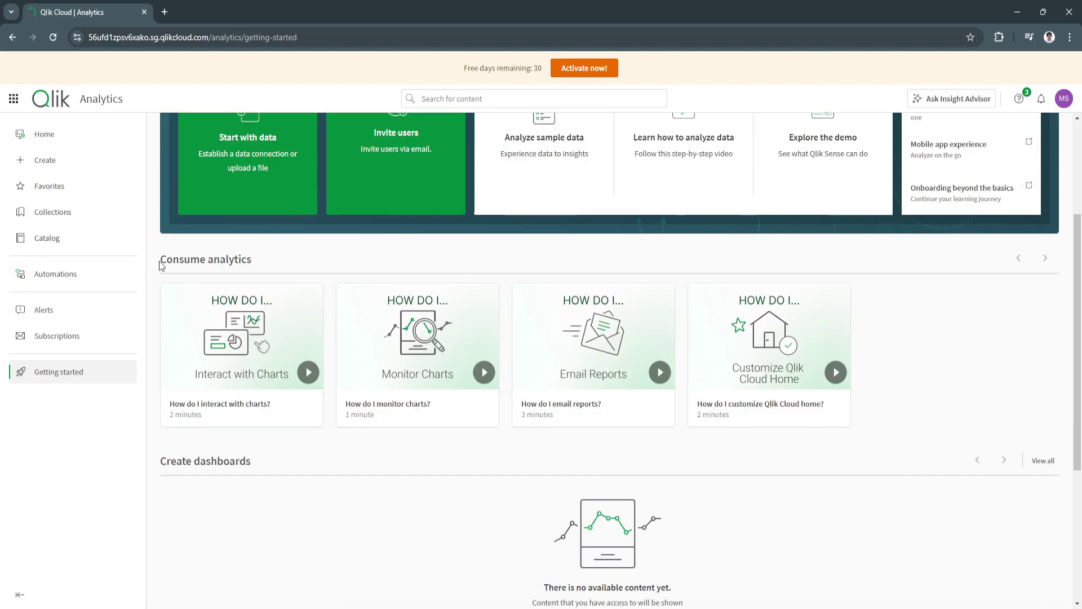
left_click_drag(160, 261, 259, 261)
left_click(261, 261)
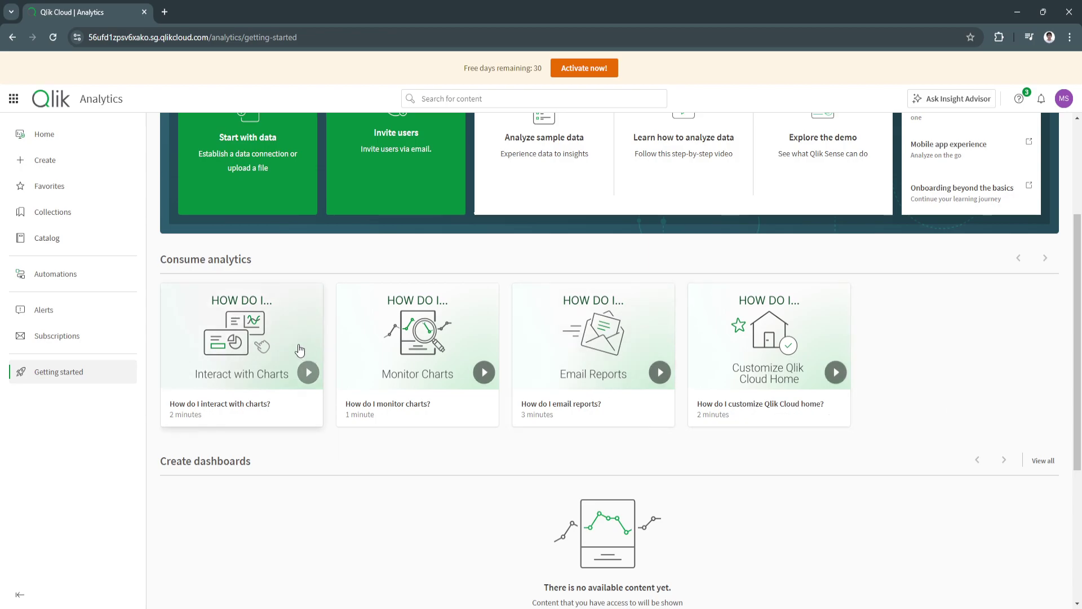
scroll(935, 398, "down", 4)
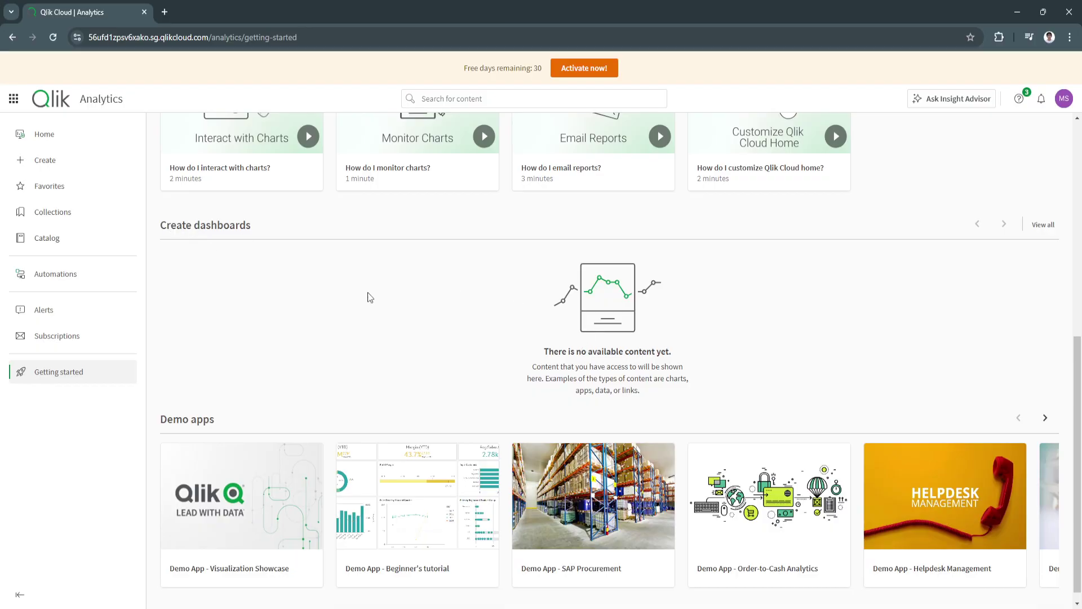
left_click_drag(164, 231, 267, 232)
left_click_drag(529, 315, 687, 349)
left_click(687, 349)
left_click_drag(546, 372, 631, 369)
left_click(631, 369)
scroll(652, 395, "down", 1)
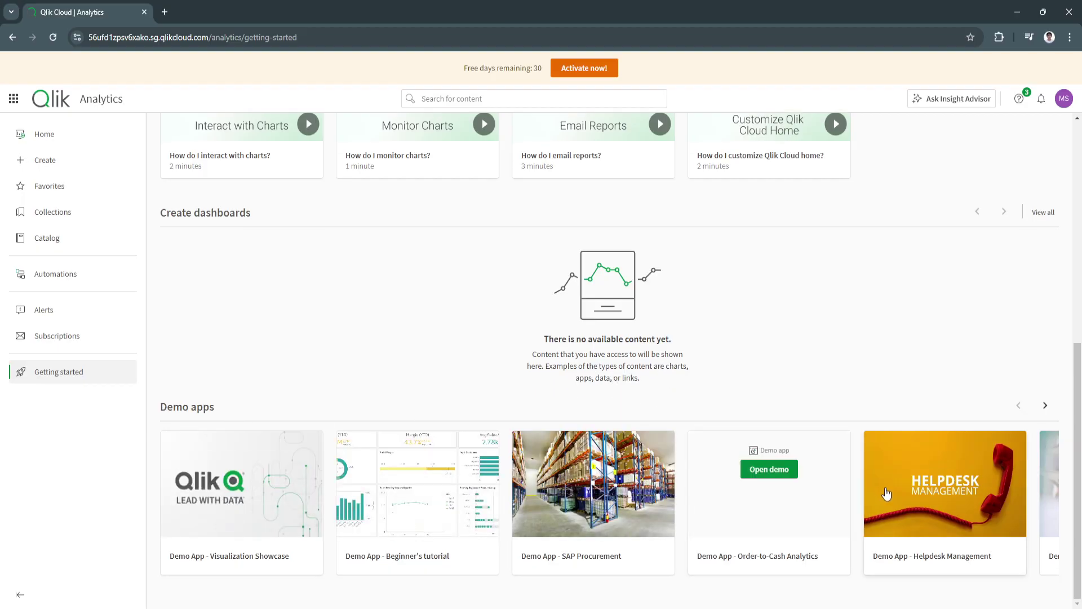
scroll(431, 379, "up", 1)
scroll(432, 378, "up", 6)
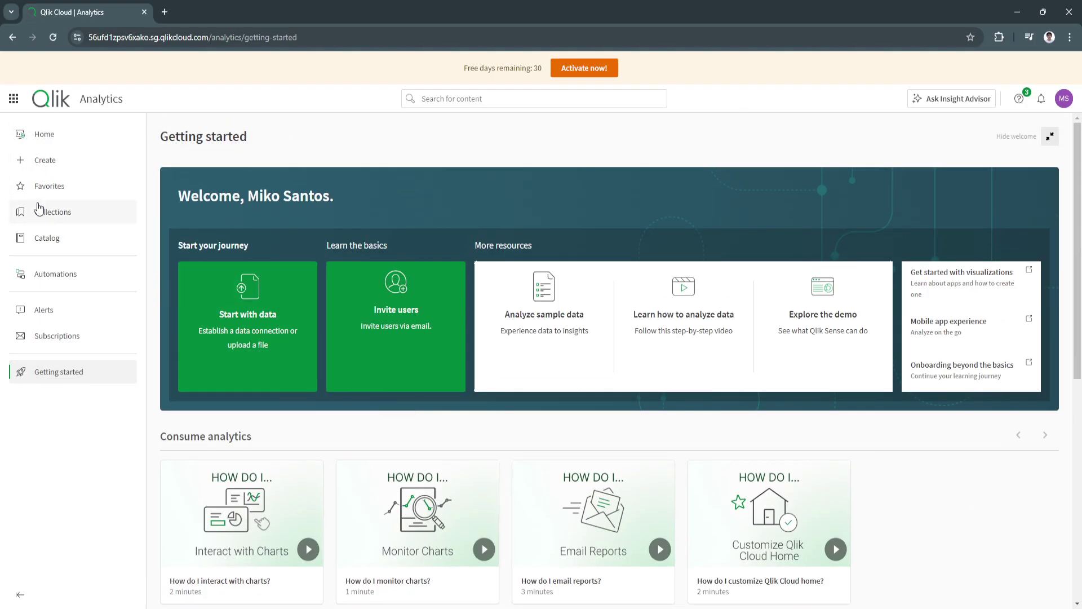
- Dismiss the Welcome Back dialog on Home, browse the page, then go to Create
left_click(62, 133)
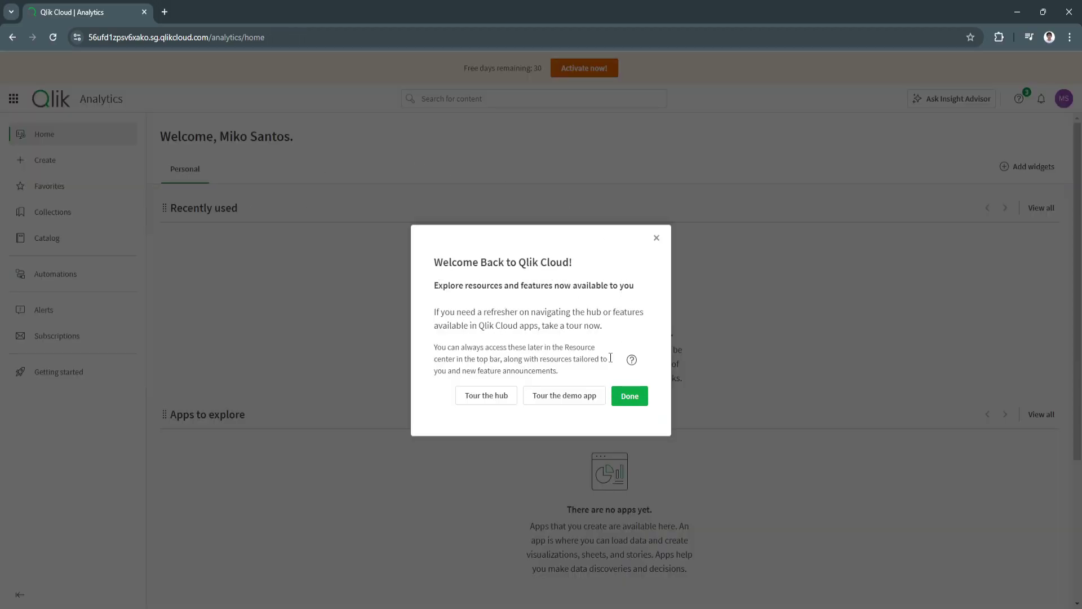
left_click(630, 396)
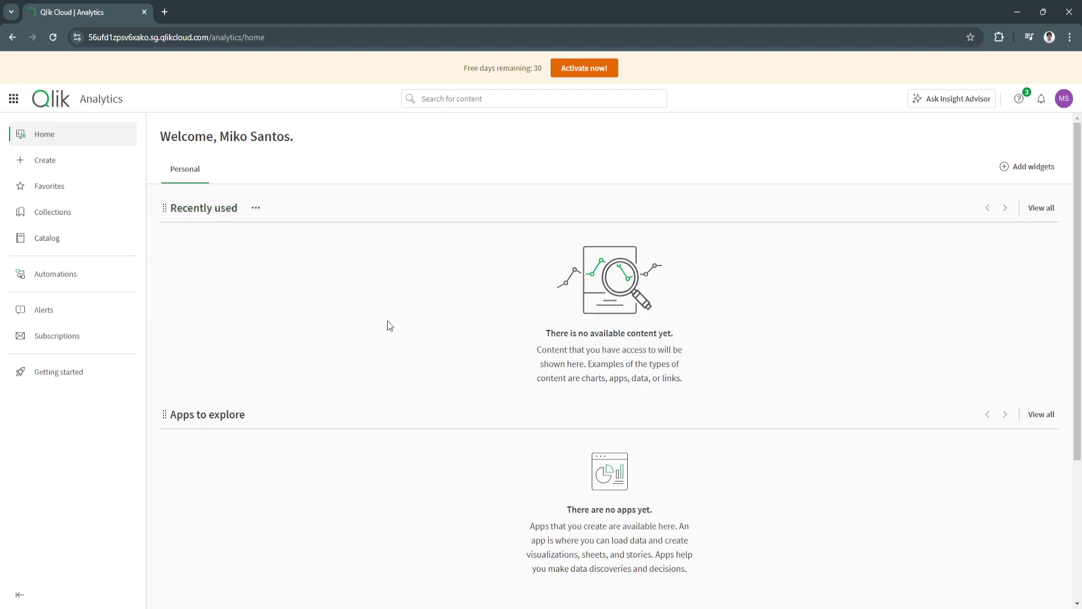
scroll(502, 303, "down", 3)
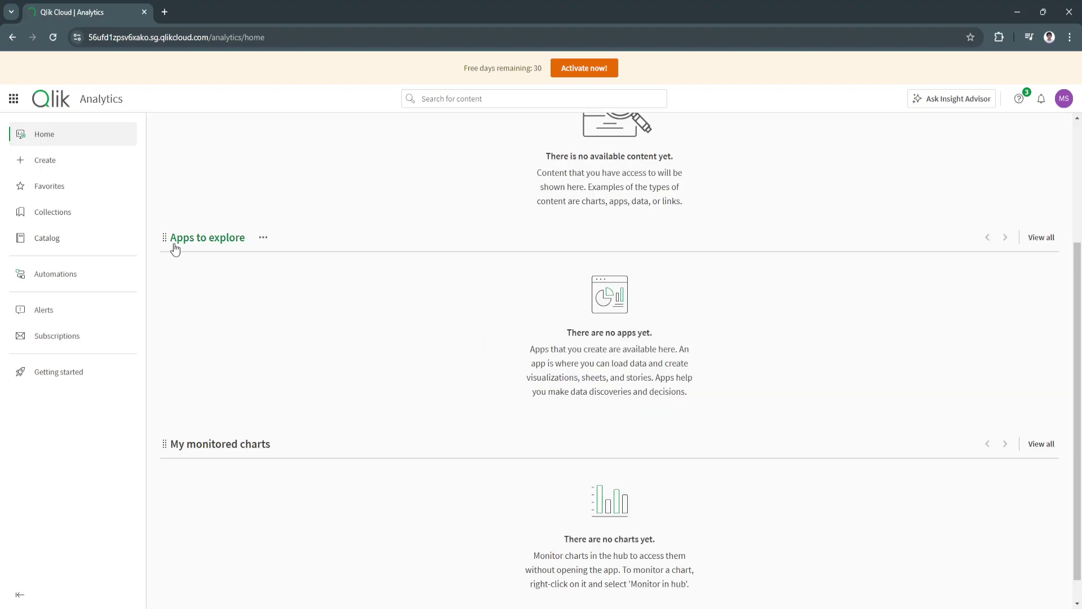
scroll(397, 349, "down", 1)
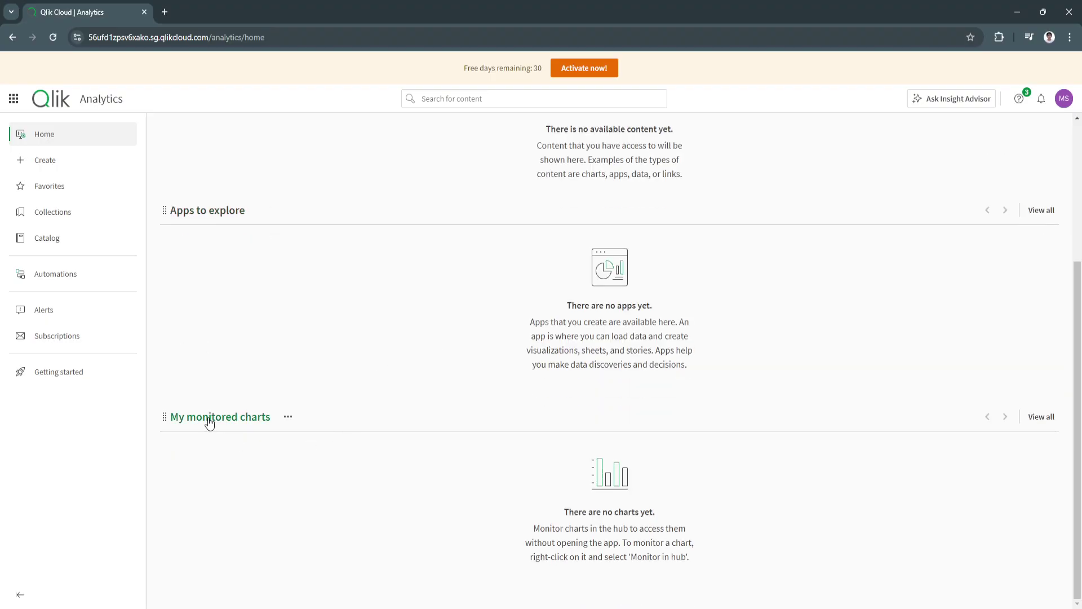
left_click(88, 161)
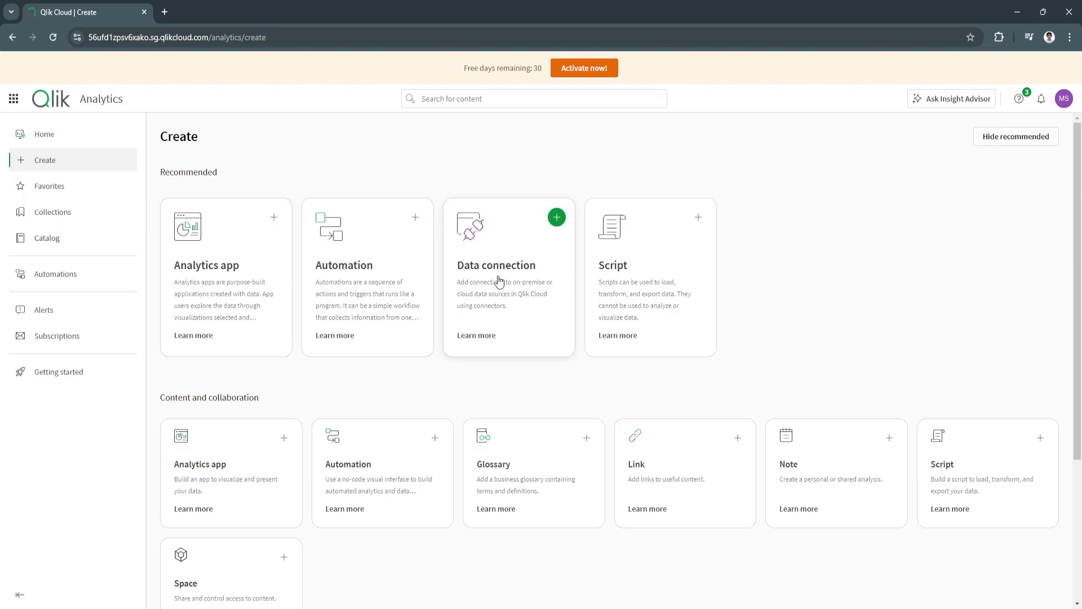
- Browse the empty Favorites and Collections pages, then open the Catalog page
left_click(50, 191)
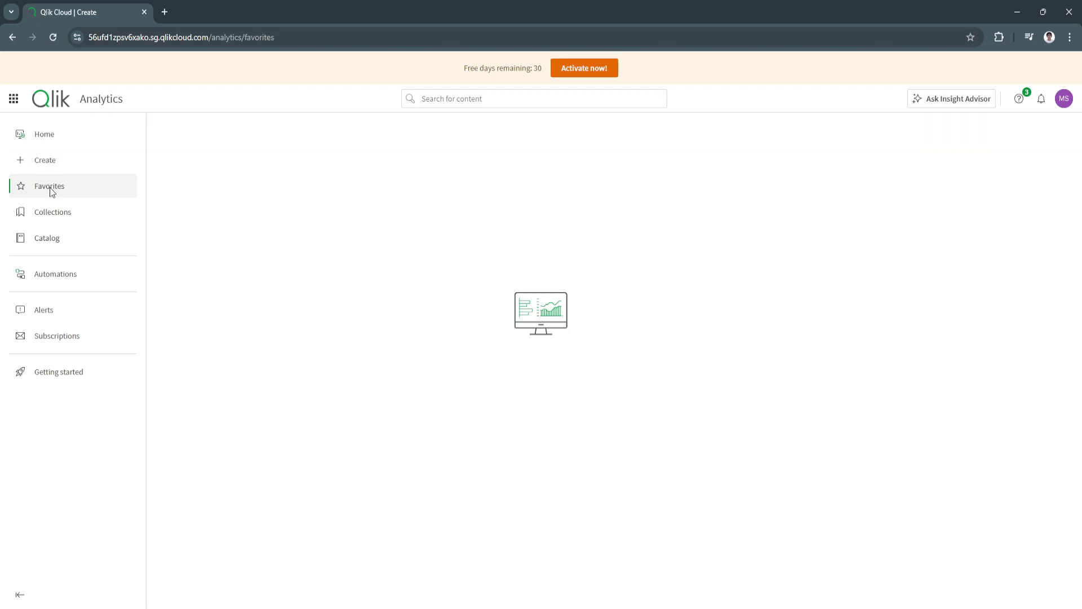
left_click(87, 184)
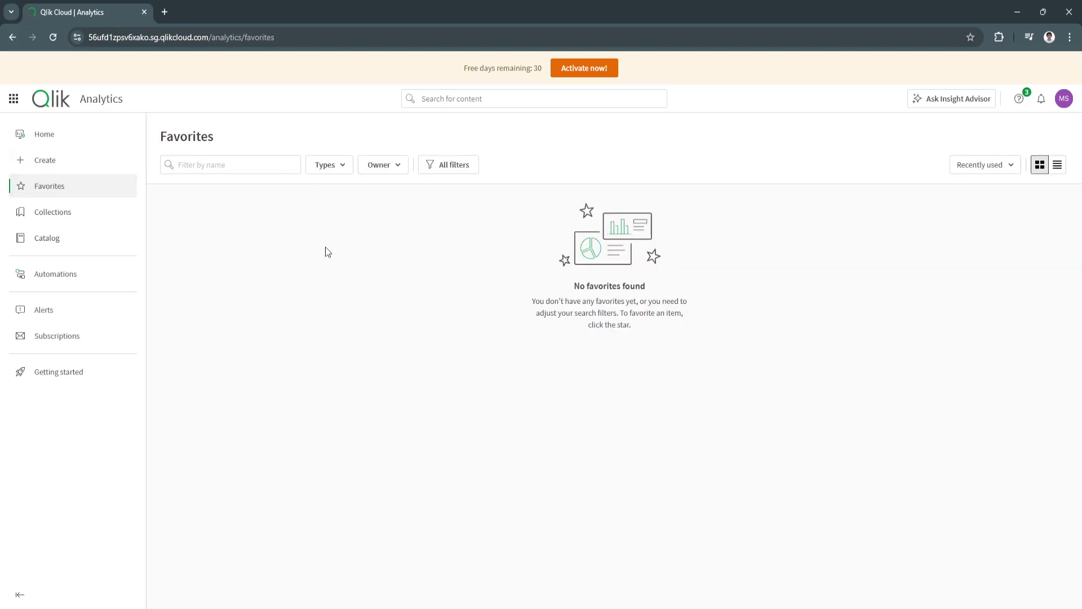
left_click(31, 211)
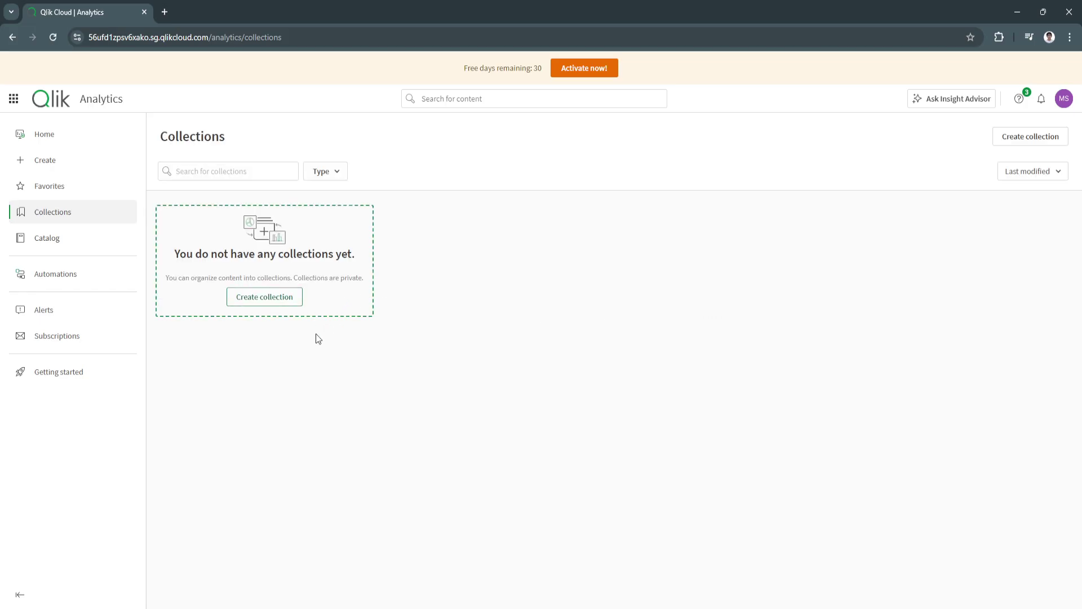
left_click(78, 170)
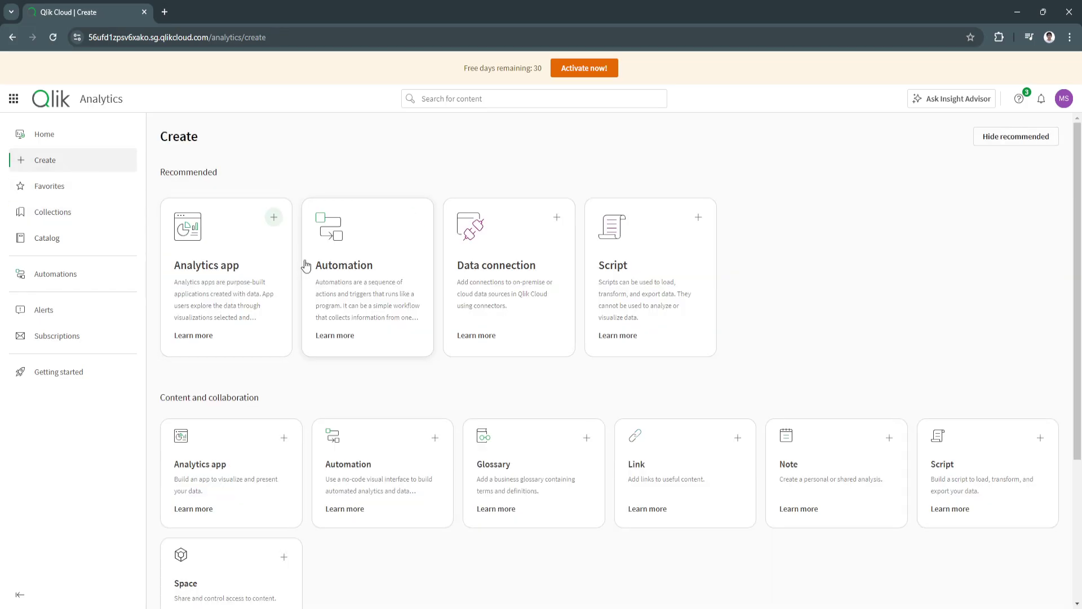
left_click(94, 214)
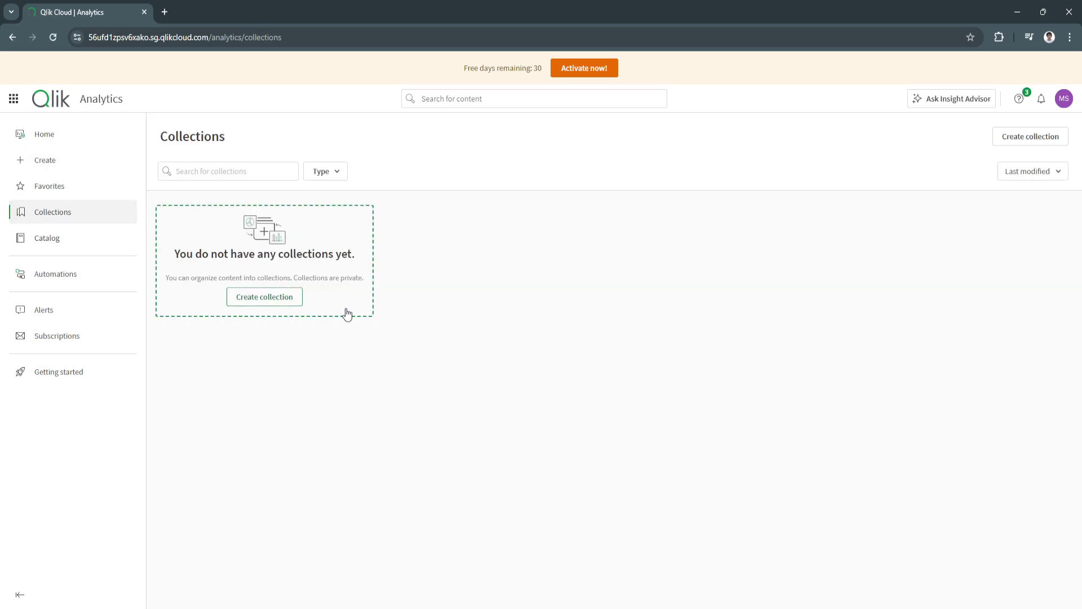
left_click(80, 249)
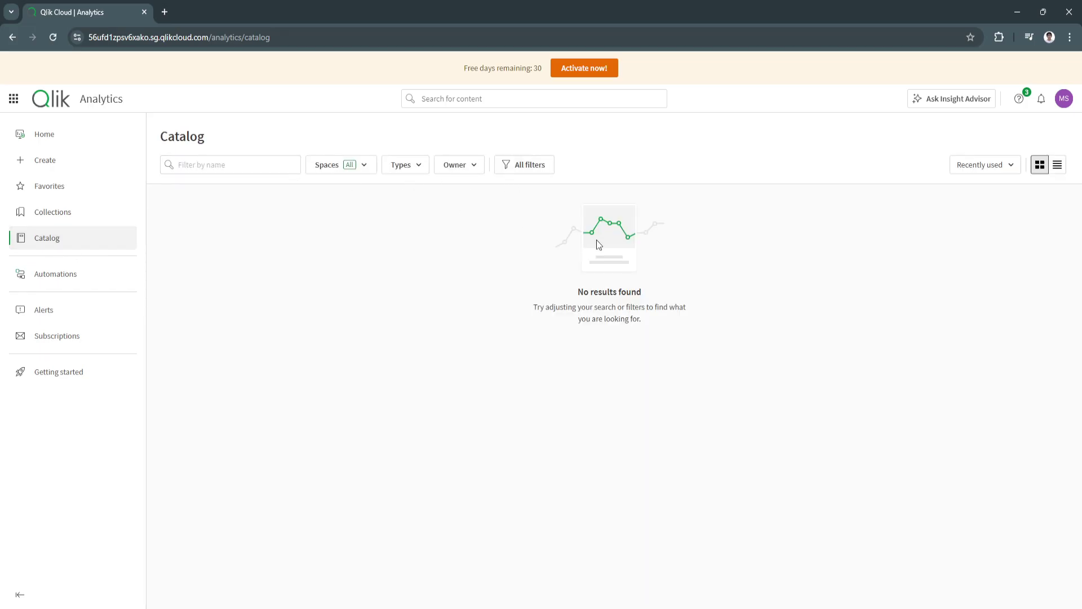
- Open Automations and view its Runs, Metrics and Connections tabs
left_click(76, 279)
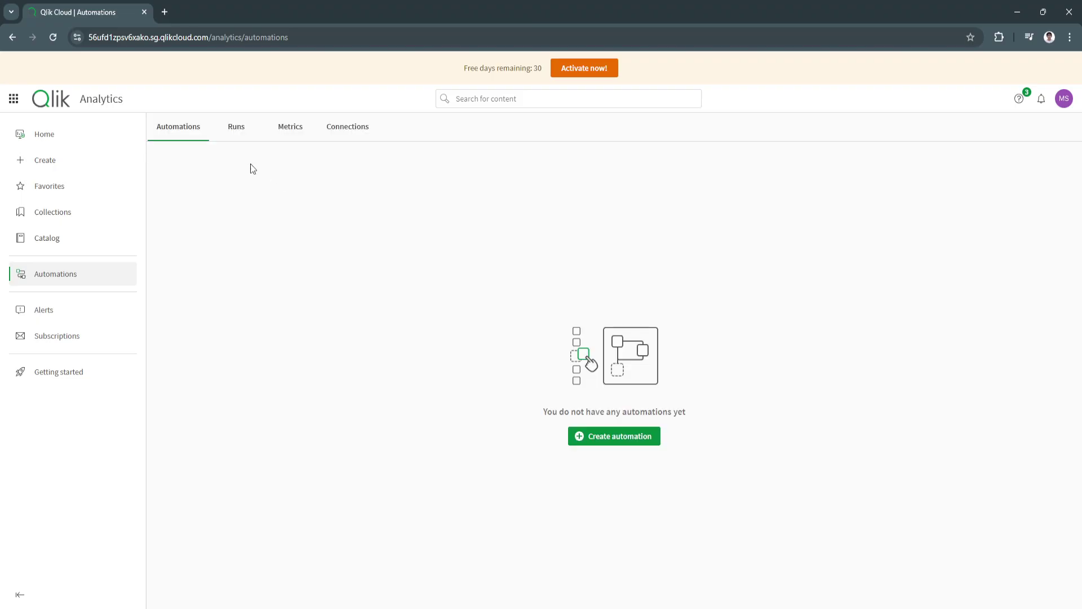
left_click_drag(556, 415, 684, 414)
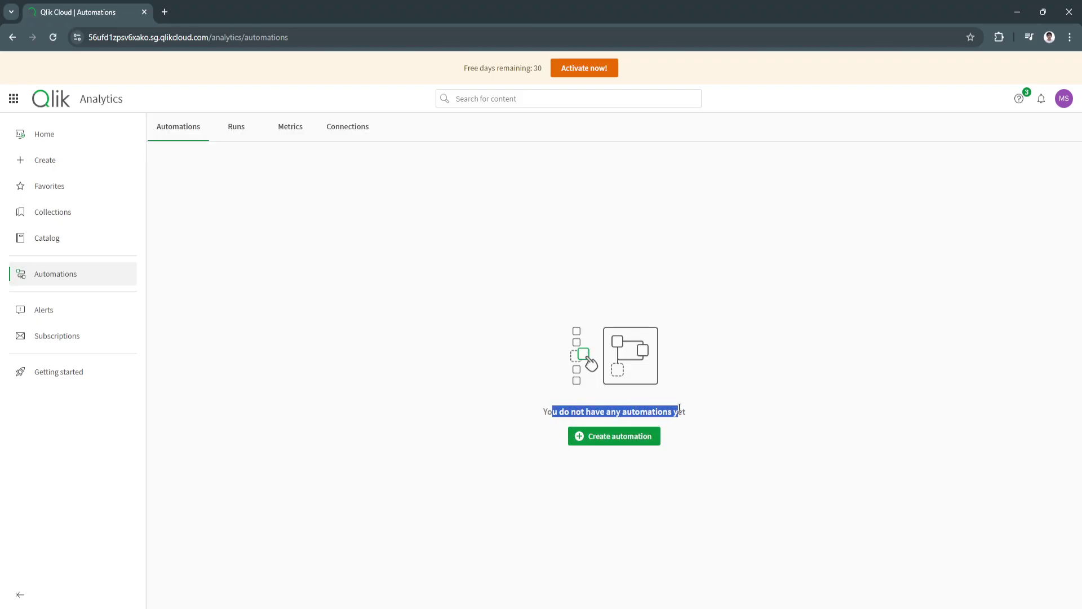
left_click(250, 127)
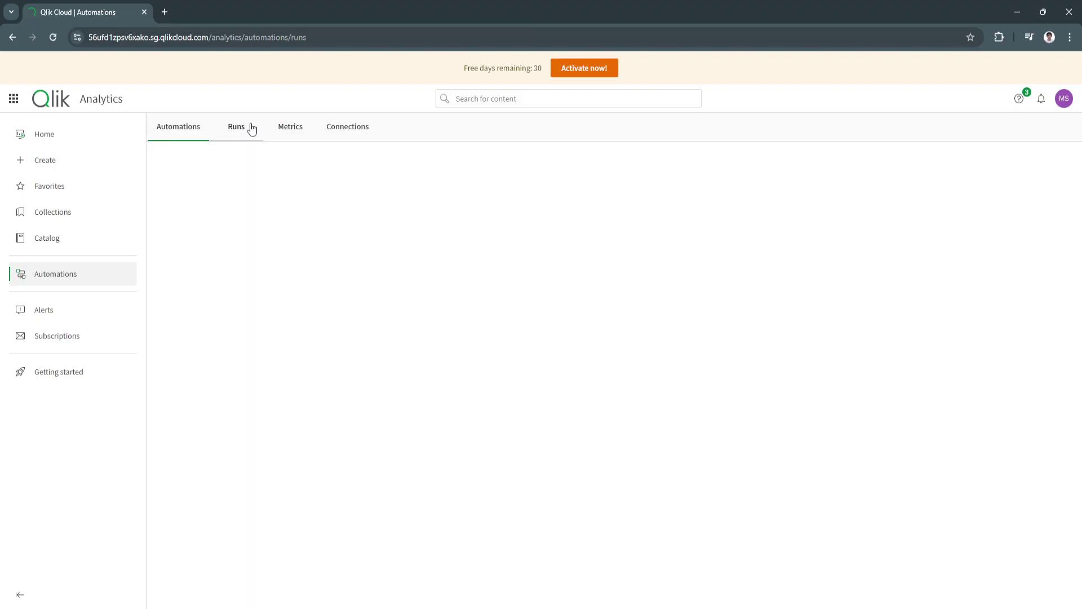
left_click(299, 133)
left_click(343, 134)
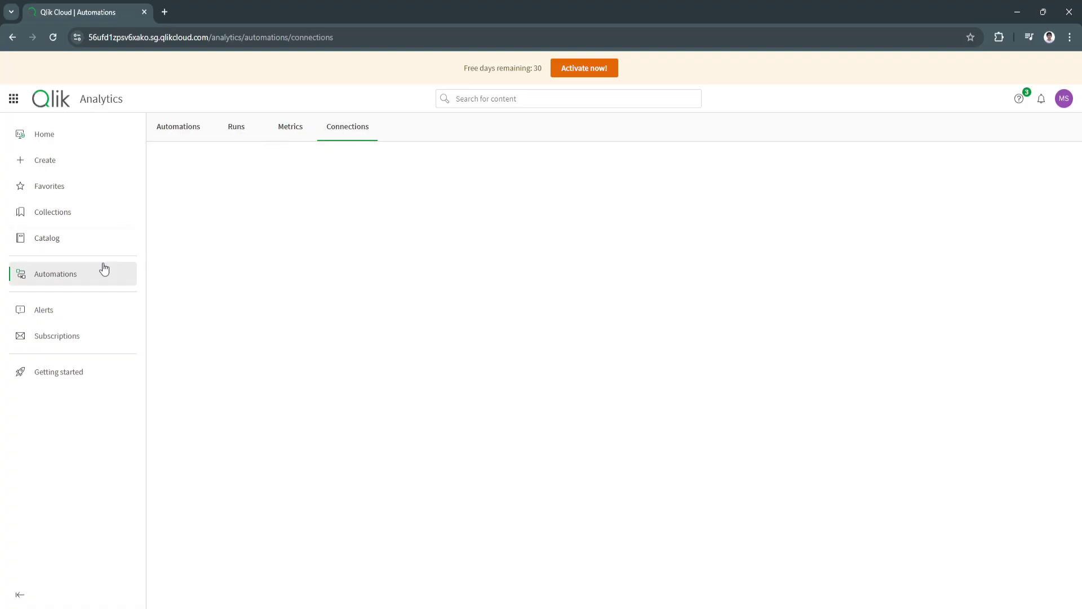
- Visit the Alerts and Subscriptions pages, then return to Getting started
left_click(70, 313)
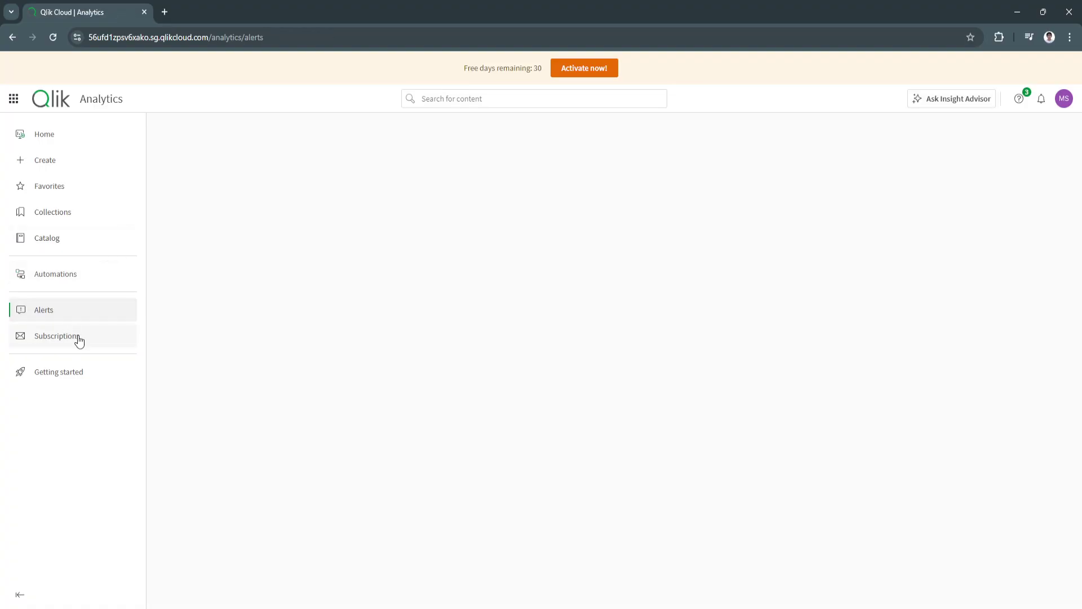
left_click(79, 340)
left_click(82, 377)
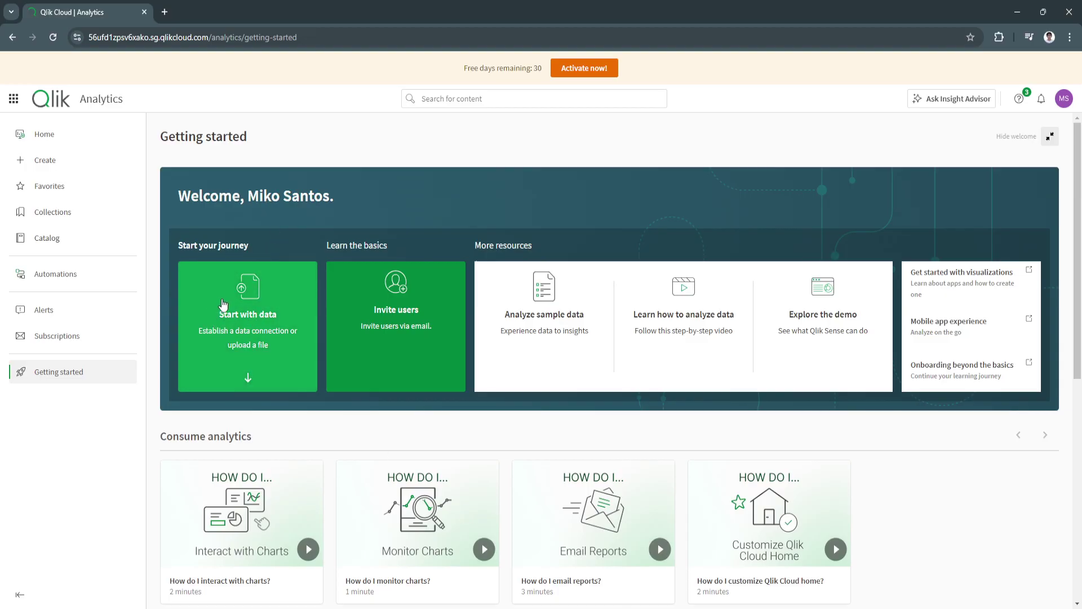
- Start a new data connection in the Personal space and scroll to the Google connectors
left_click(238, 312)
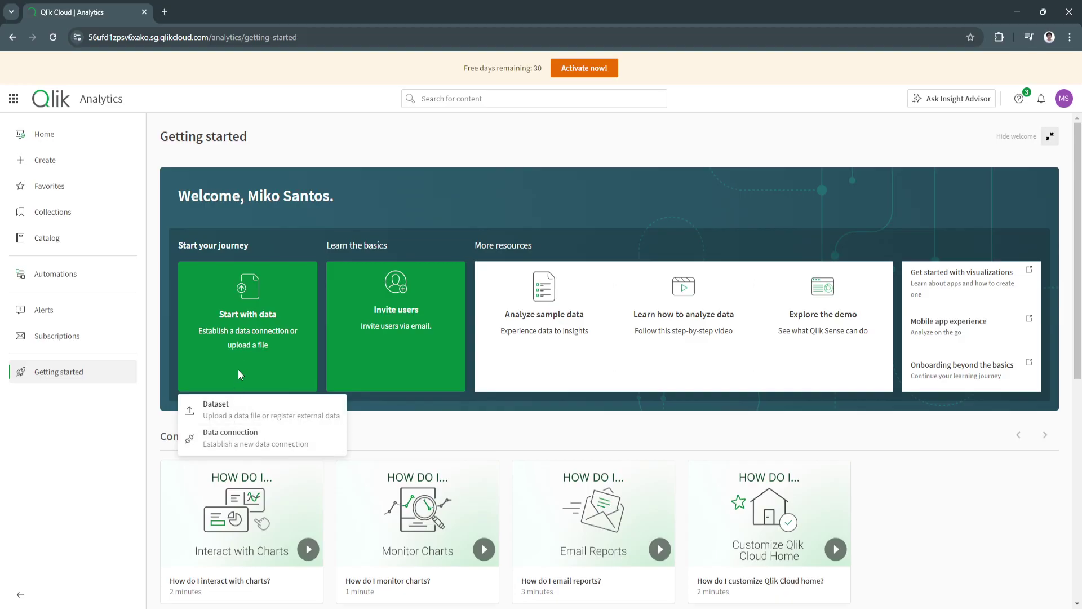
left_click(248, 440)
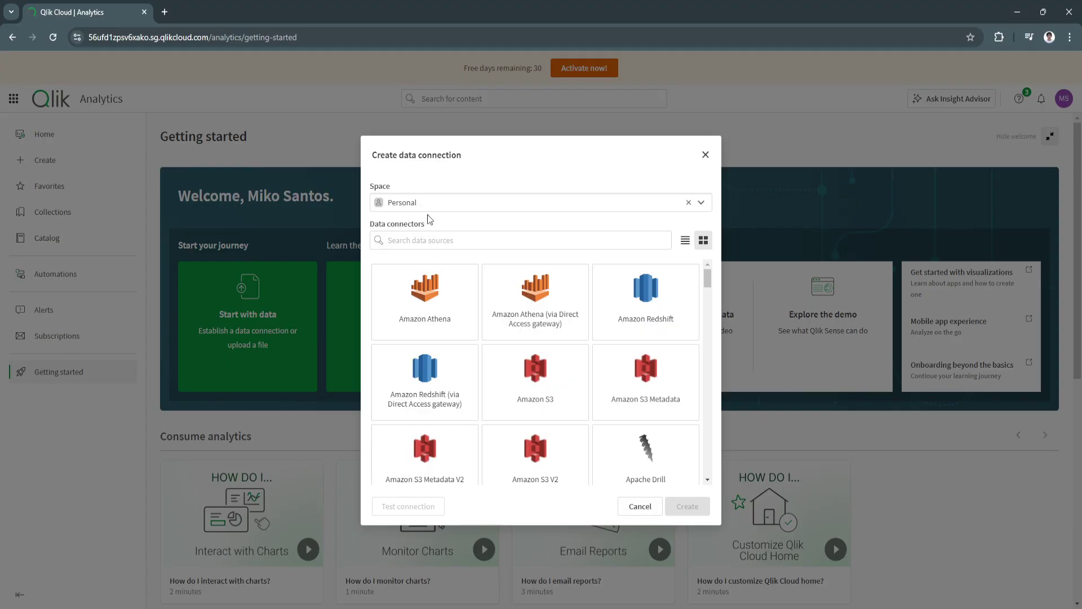
left_click(441, 202)
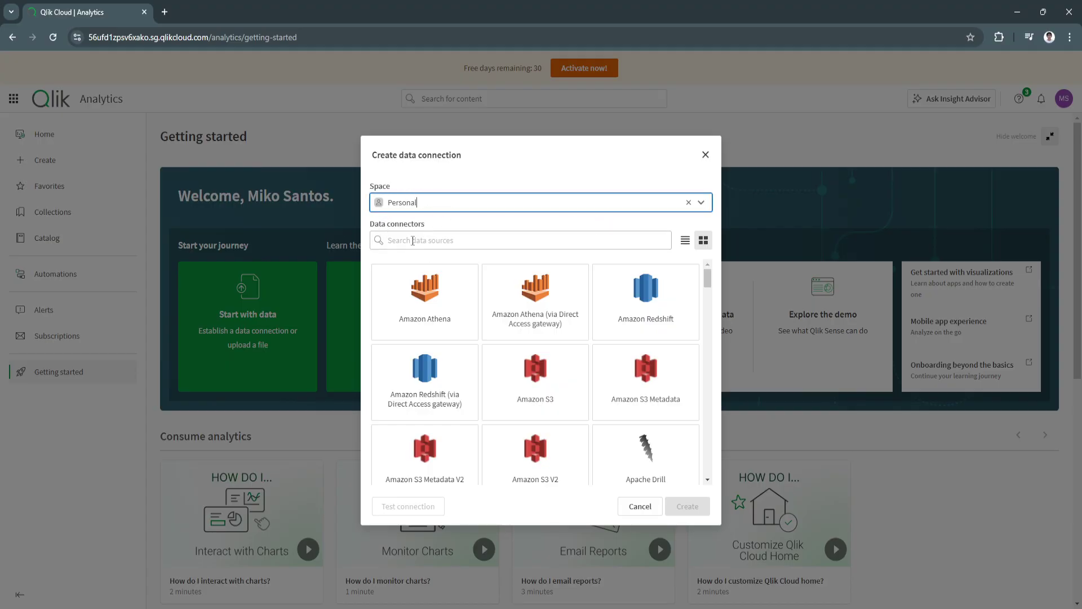
scroll(479, 356, "down", 10)
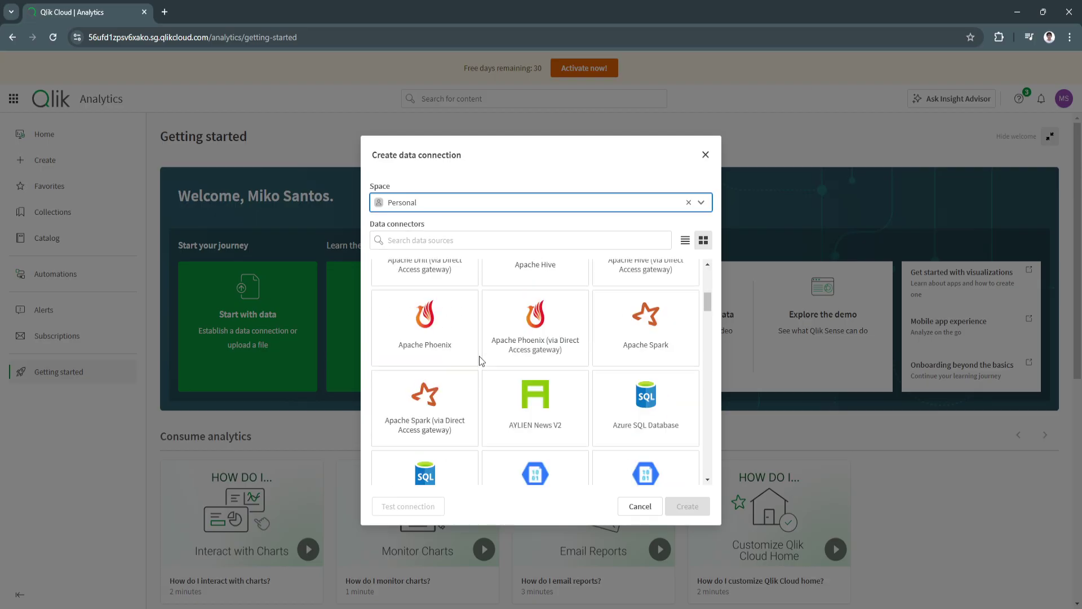
scroll(479, 356, "down", 6)
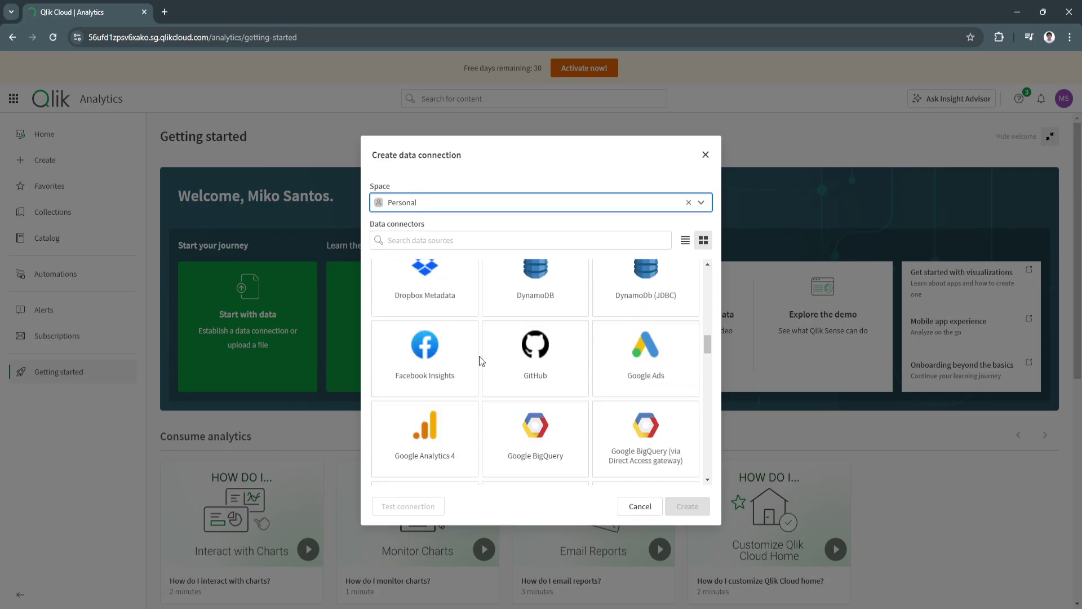
scroll(479, 356, "down", 2)
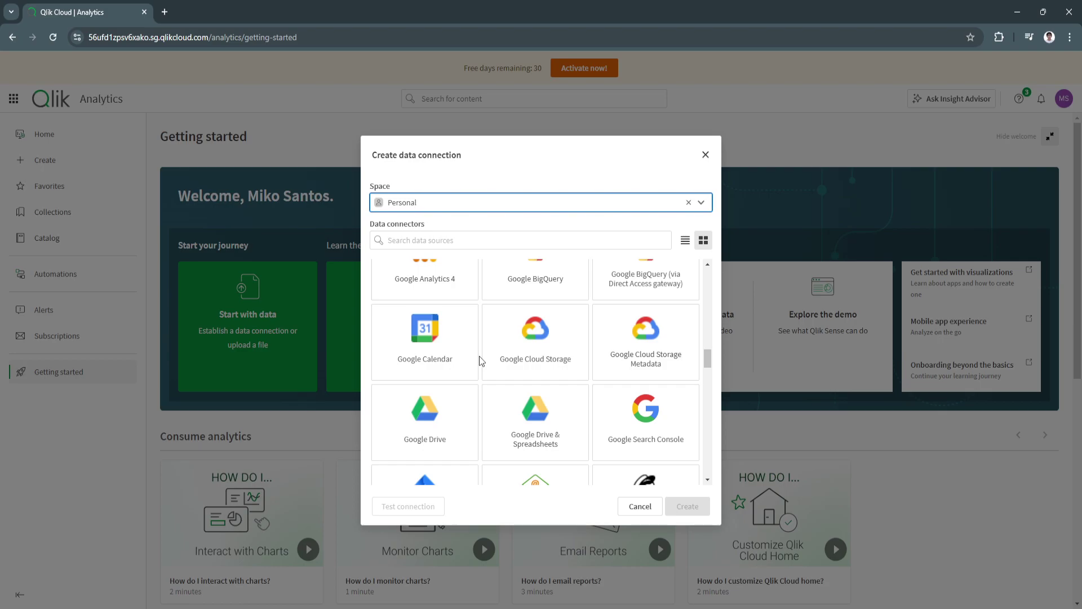
scroll(479, 356, "down", 3)
scroll(521, 374, "up", 1)
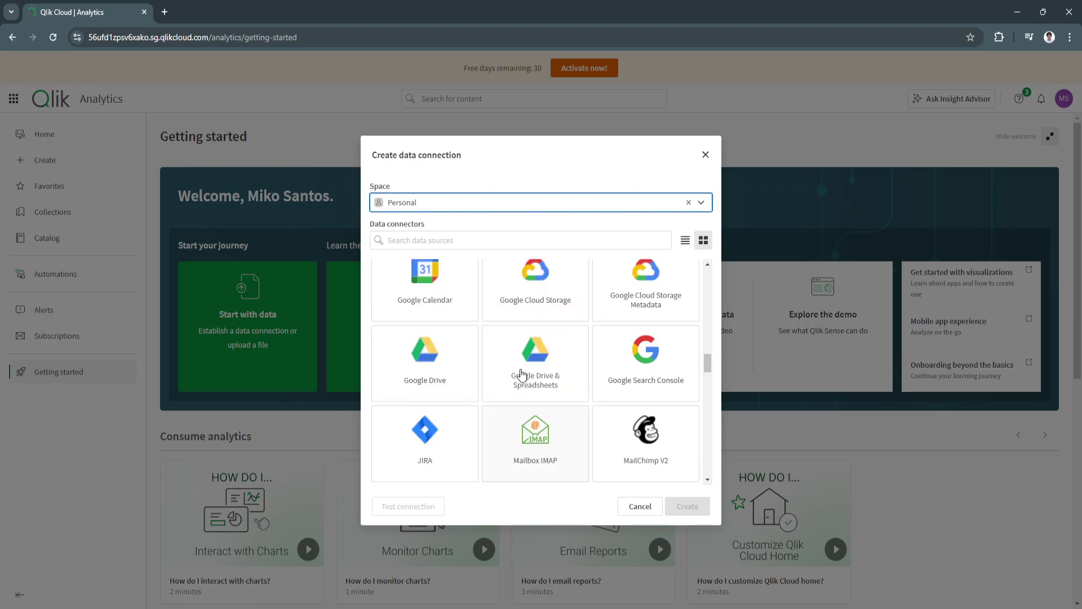
scroll(521, 373, "up", 2)
scroll(521, 386, "down", 2)
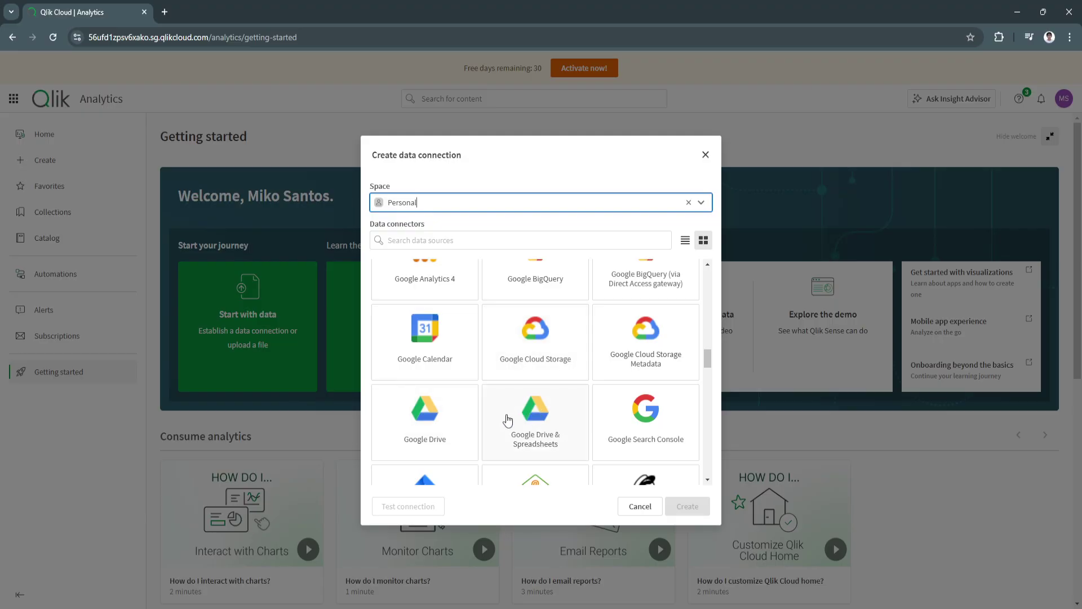
- Select the Google Drive & Spreadsheets connector, leaving User defined credentials unchecked
left_click(533, 421)
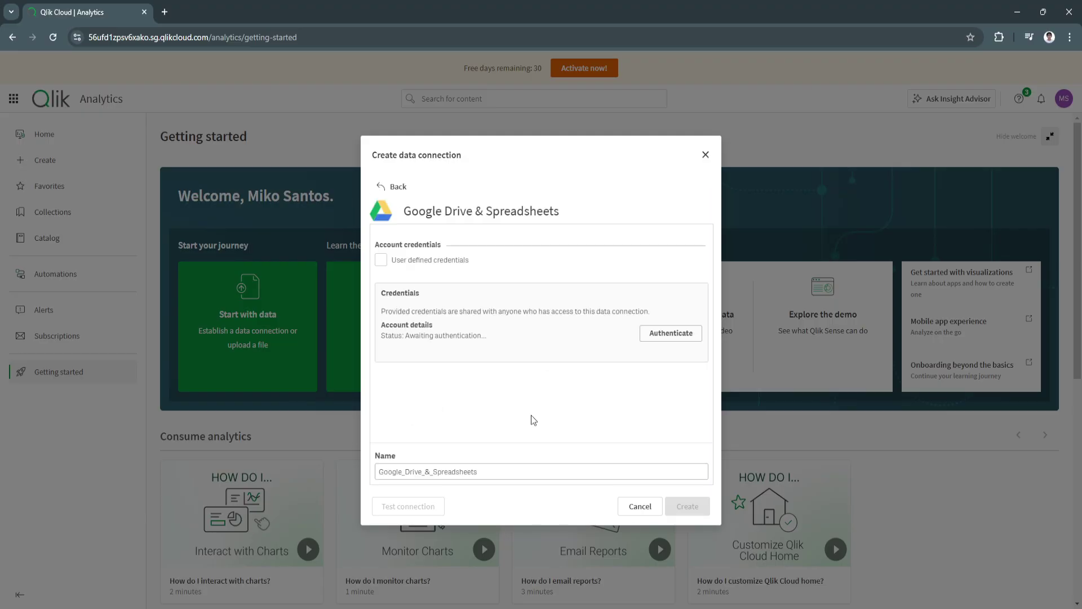
left_click(382, 260)
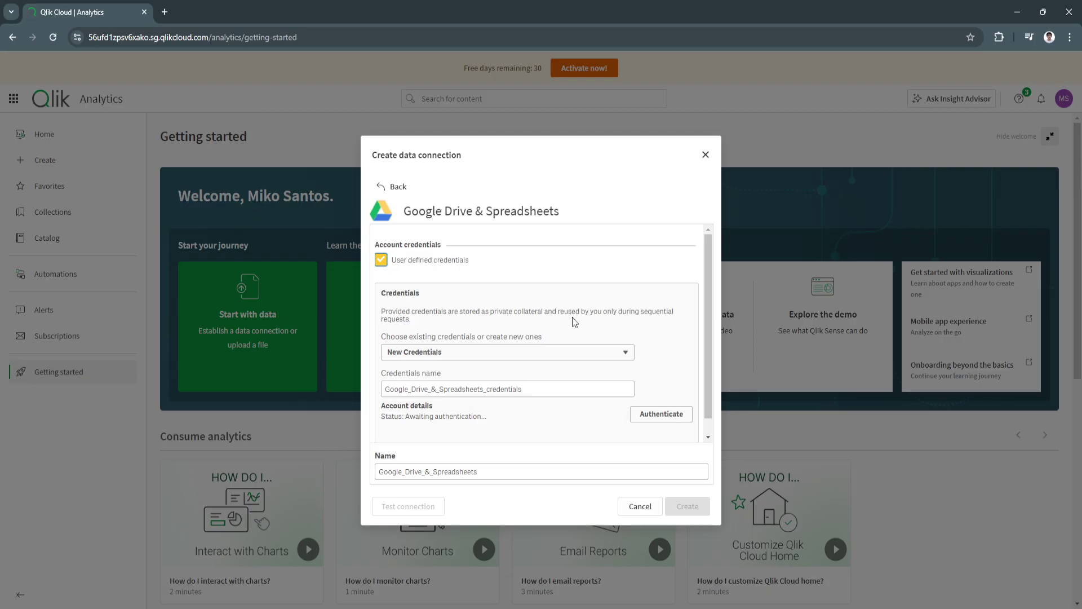
left_click(381, 260)
left_click(377, 262)
left_click(382, 260)
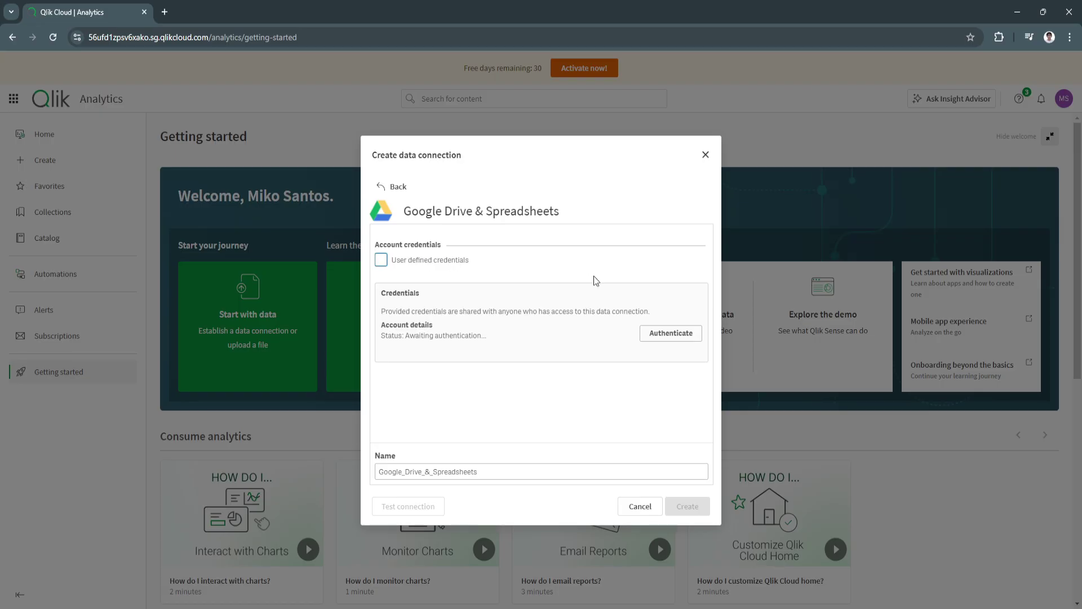
- Authenticate with the Google account and grant Qlik Web Connectors access to Drive & Spreadsheets
left_click(653, 337)
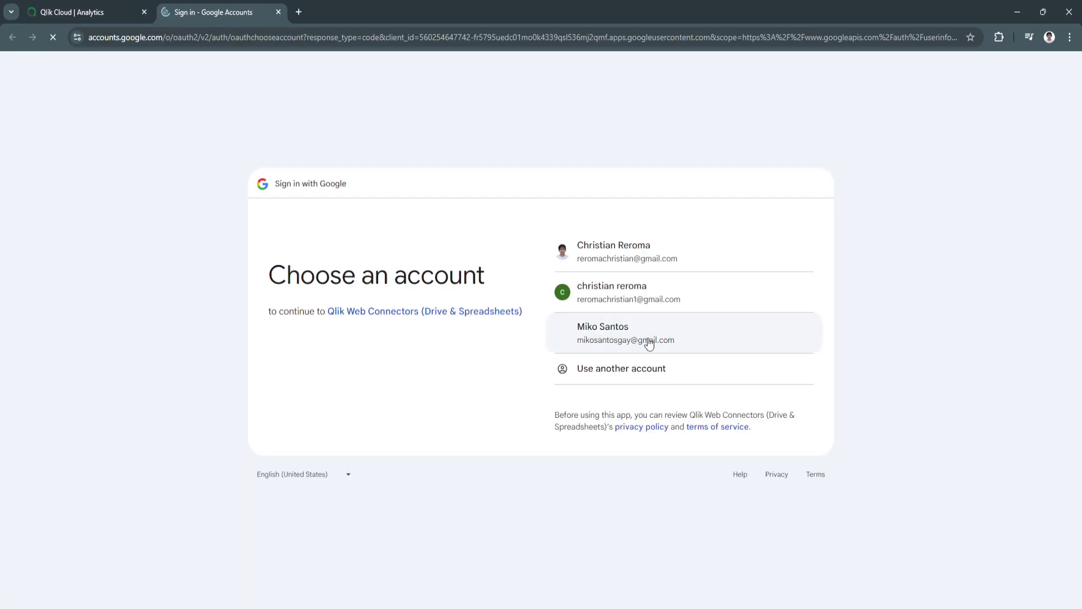
left_click(646, 343)
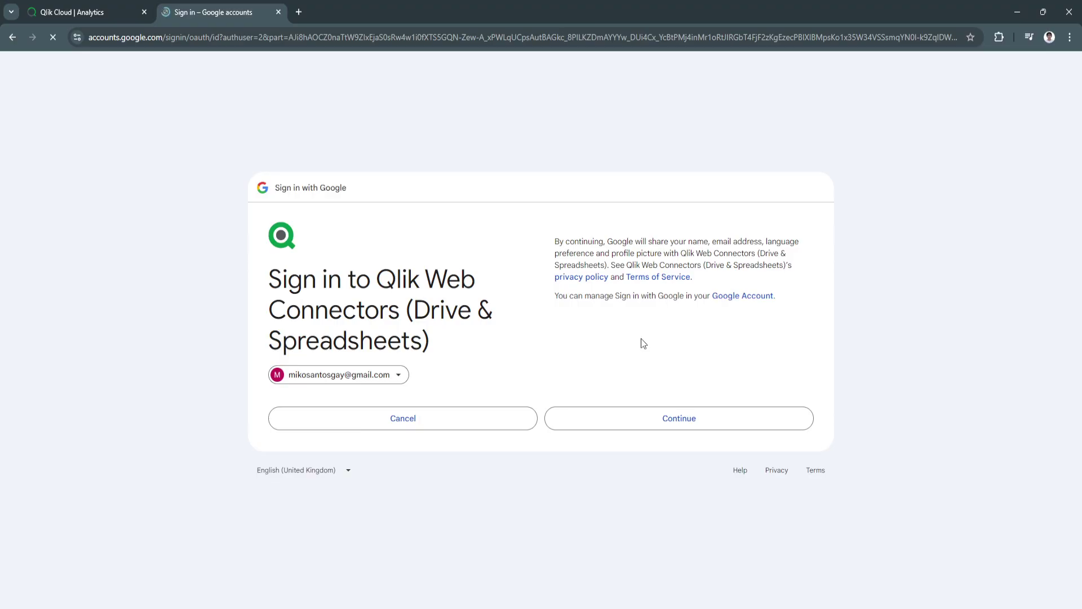
left_click(617, 415)
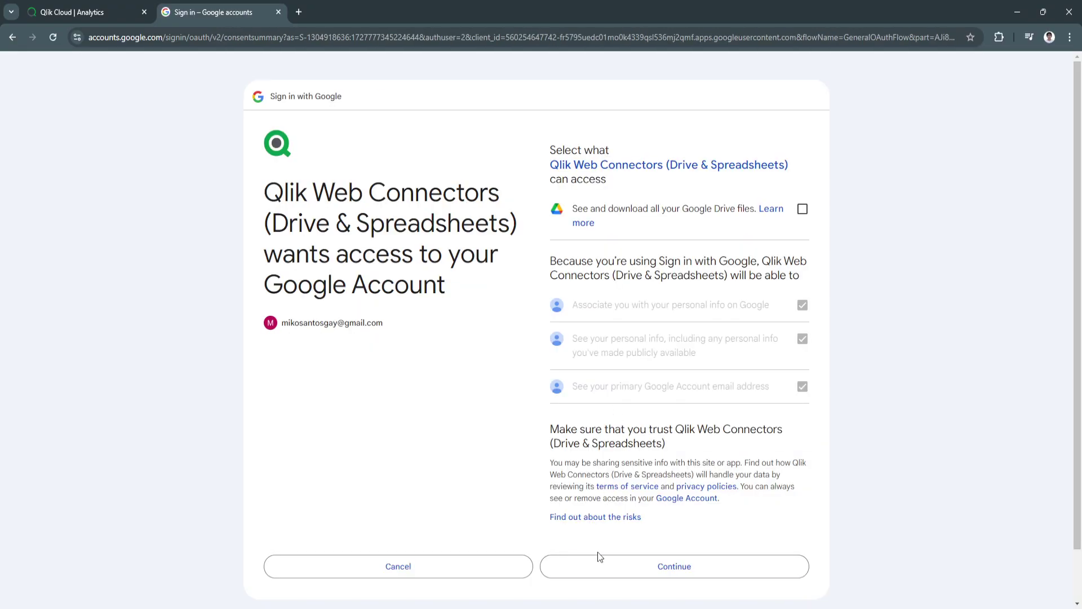
left_click(599, 559)
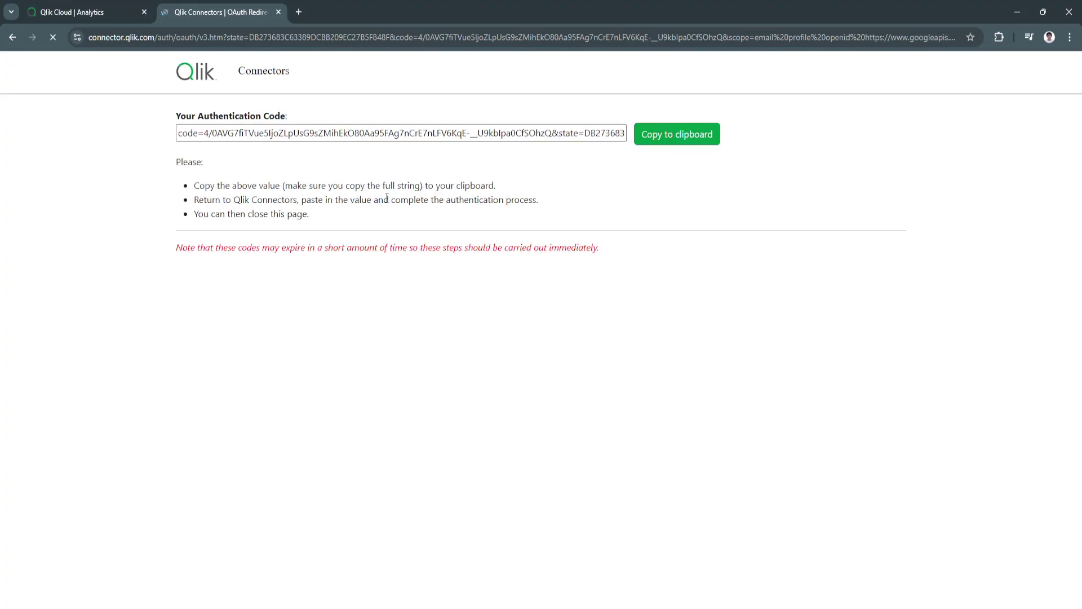
- Paste the copied authentication code into the connection form and verify it
left_click(653, 141)
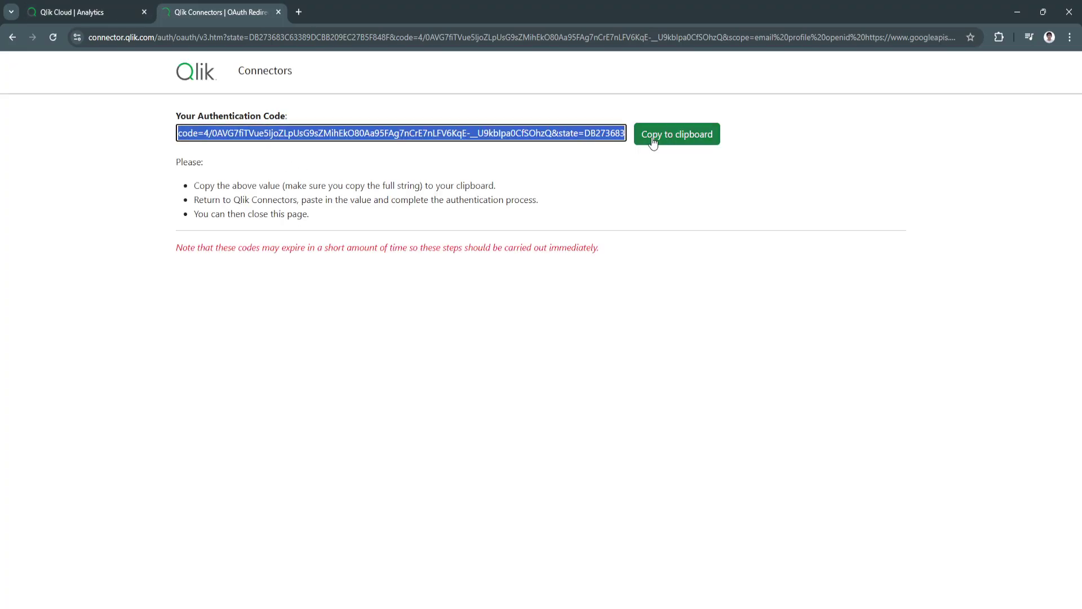
left_click(85, 12)
left_click(522, 380)
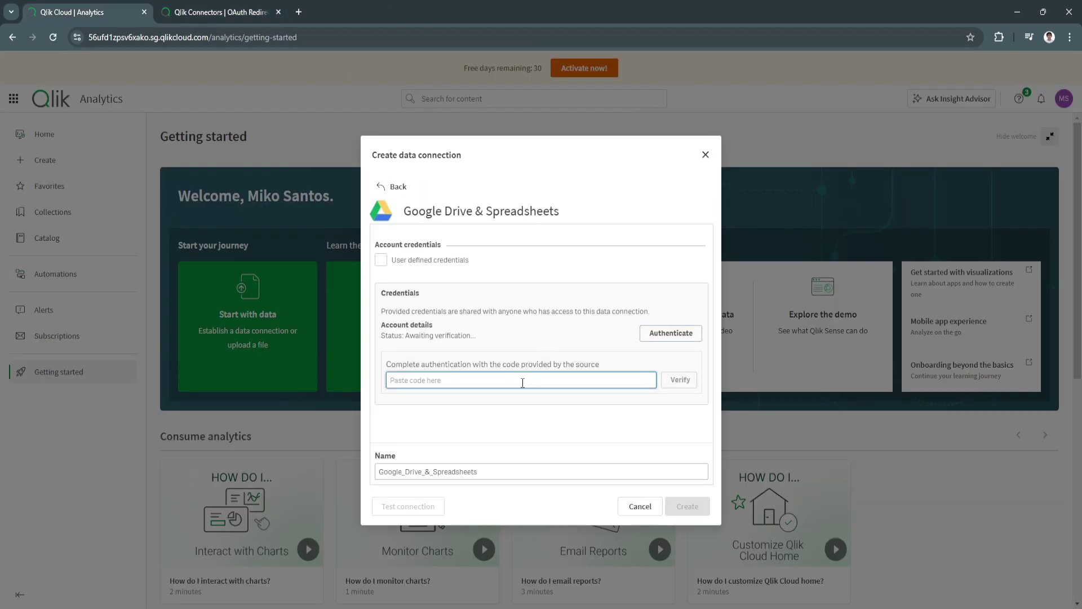
key("ctrl+v")
left_click(680, 379)
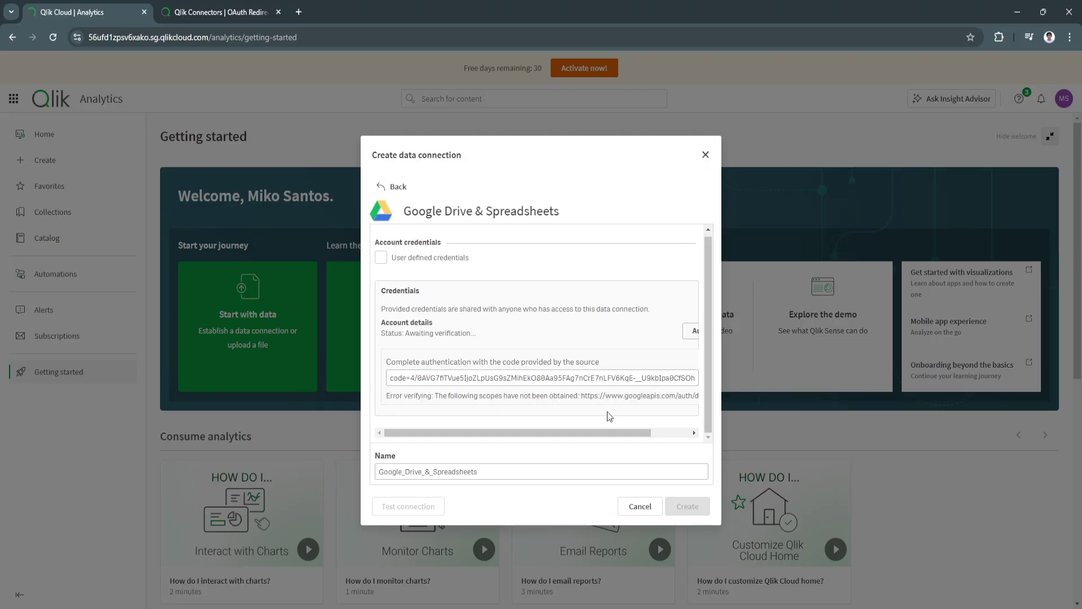
- Re-copy the authentication code, replace the field's contents and verify again
left_click(555, 379)
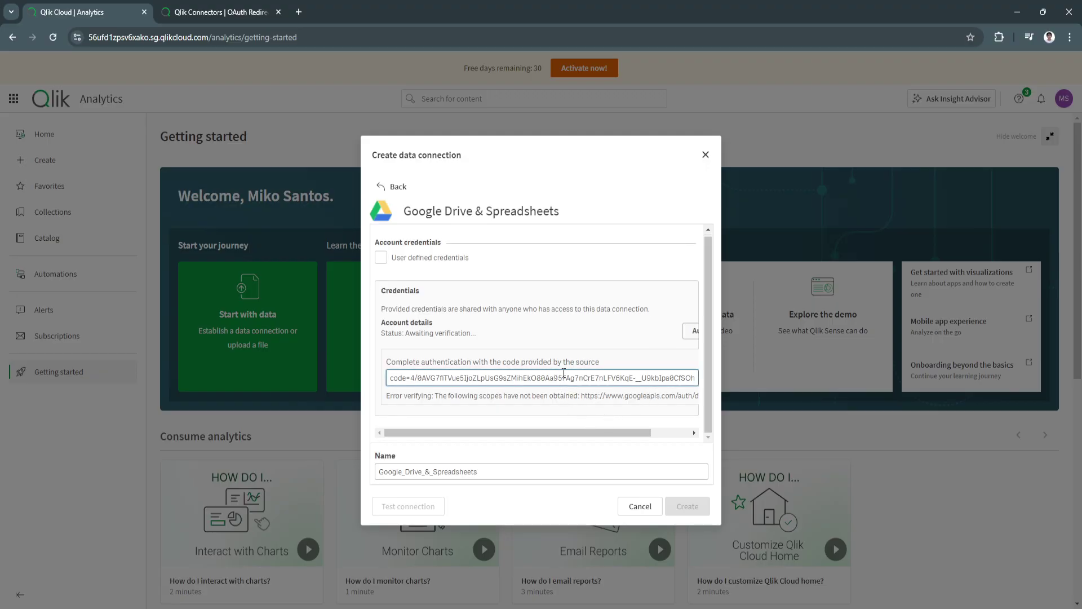
left_click(245, 7)
left_click(679, 139)
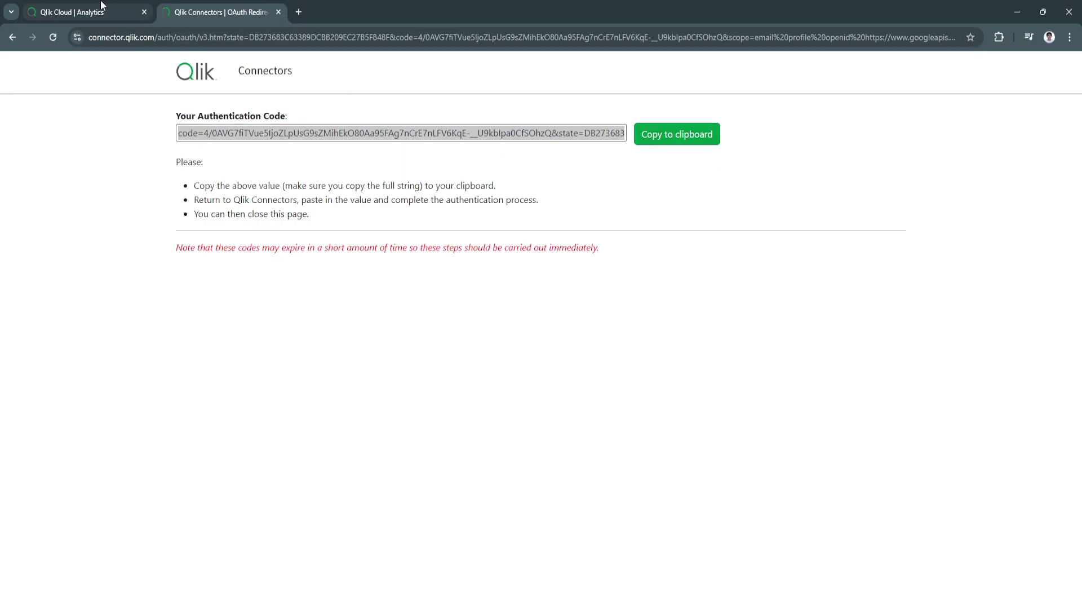
left_click(101, 10)
triple_click(473, 375)
key("ctrl+v")
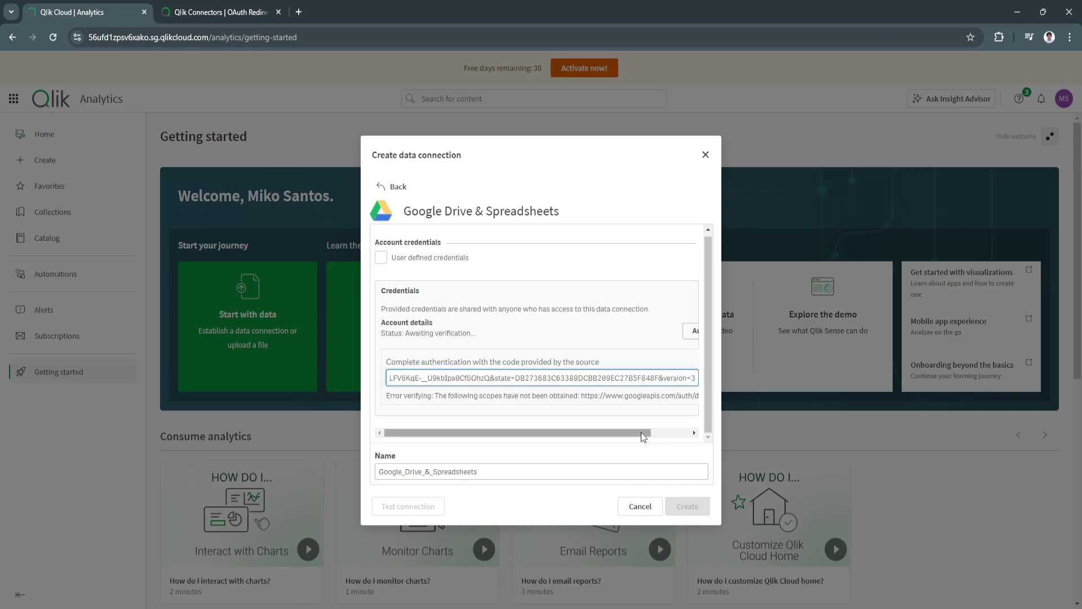
left_click_drag(641, 431, 676, 432)
left_click(677, 378)
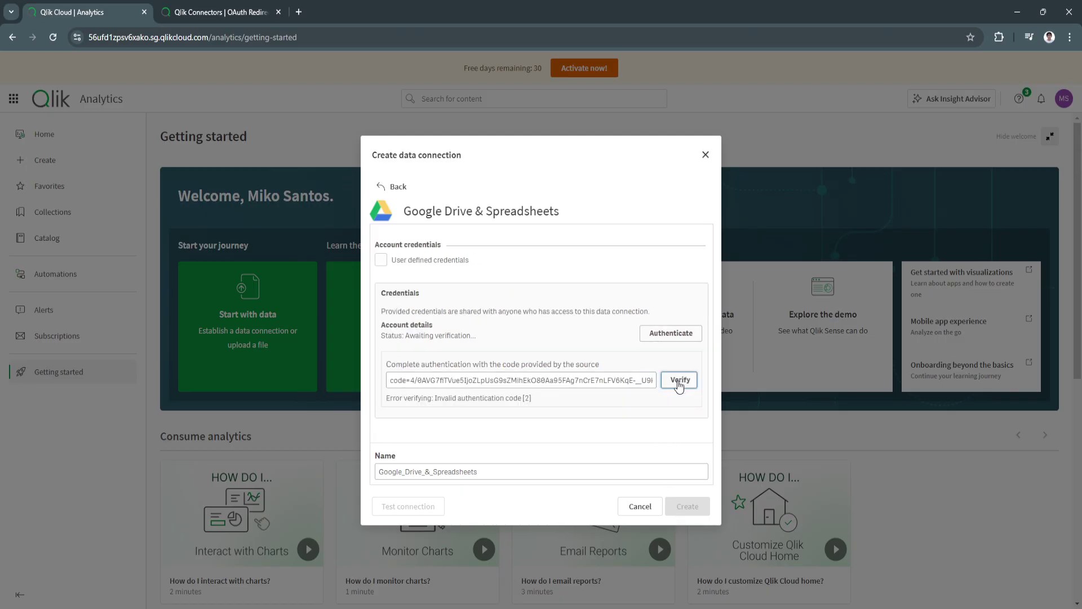
- Enable User defined credentials and create the Google Drive connection in Personal
left_click(381, 260)
scroll(442, 378, "down", 1)
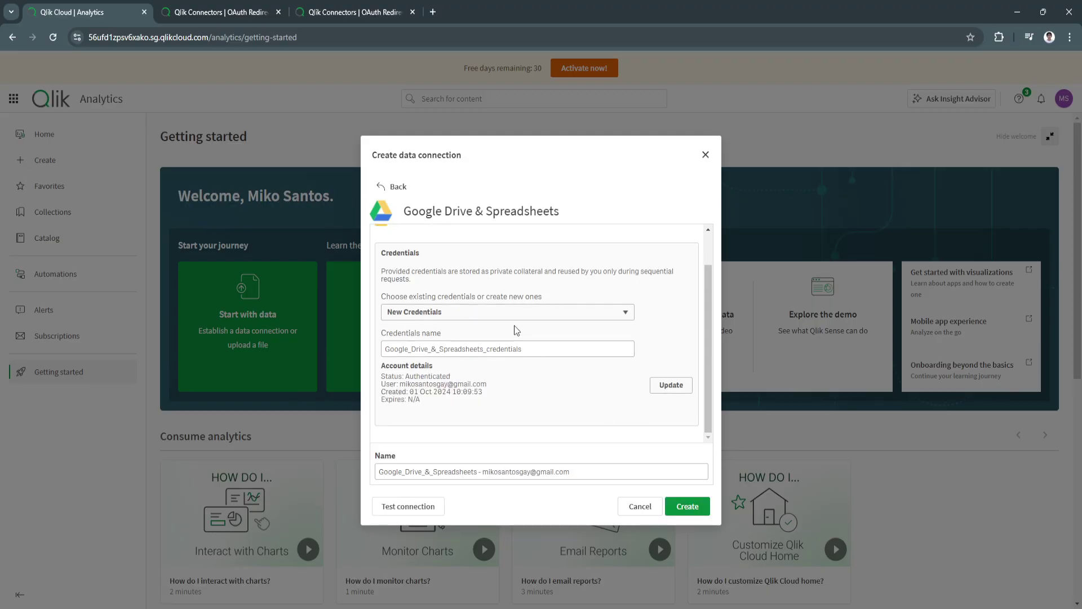
left_click(676, 504)
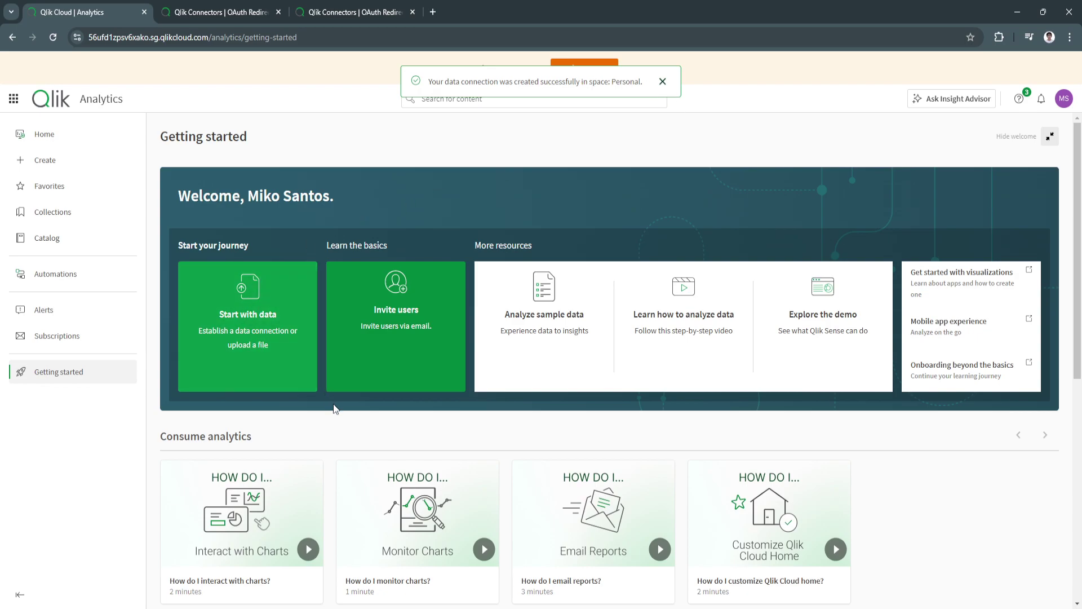
- Review the Getting started page, then open and close an unused Create data connection dialog
scroll(334, 406, "down", 5)
scroll(333, 410, "up", 6)
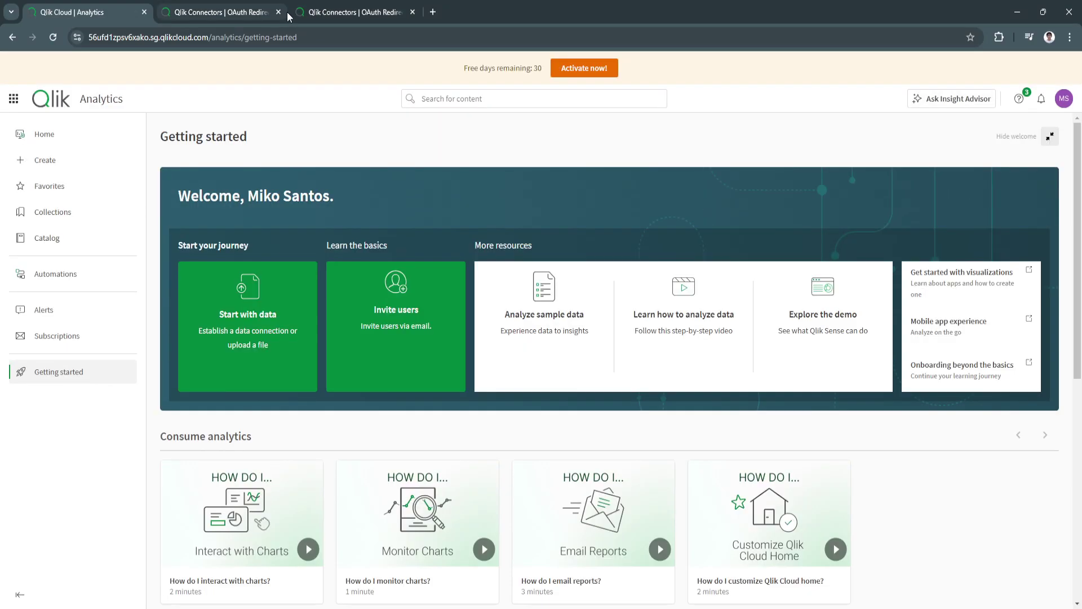
scroll(350, 321, "down", 7)
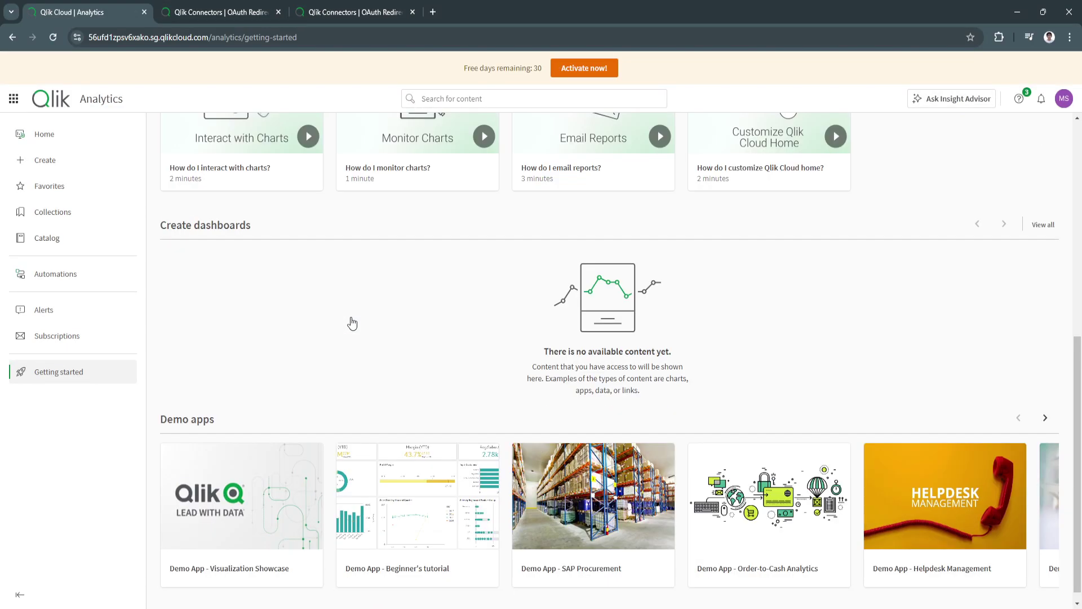
scroll(350, 322, "up", 5)
scroll(351, 321, "up", 3)
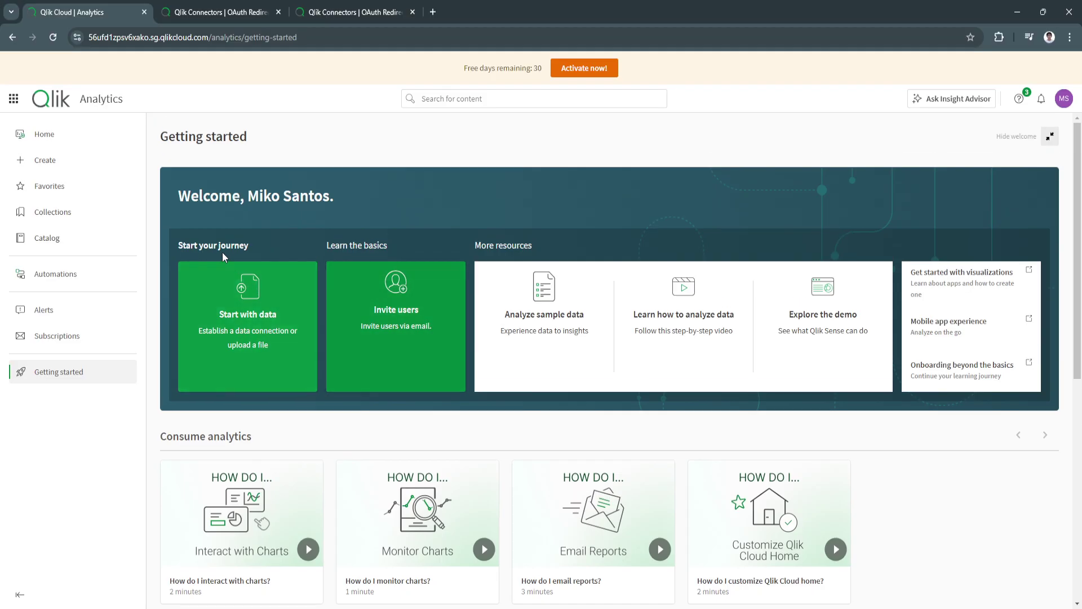
left_click(259, 327)
left_click(257, 435)
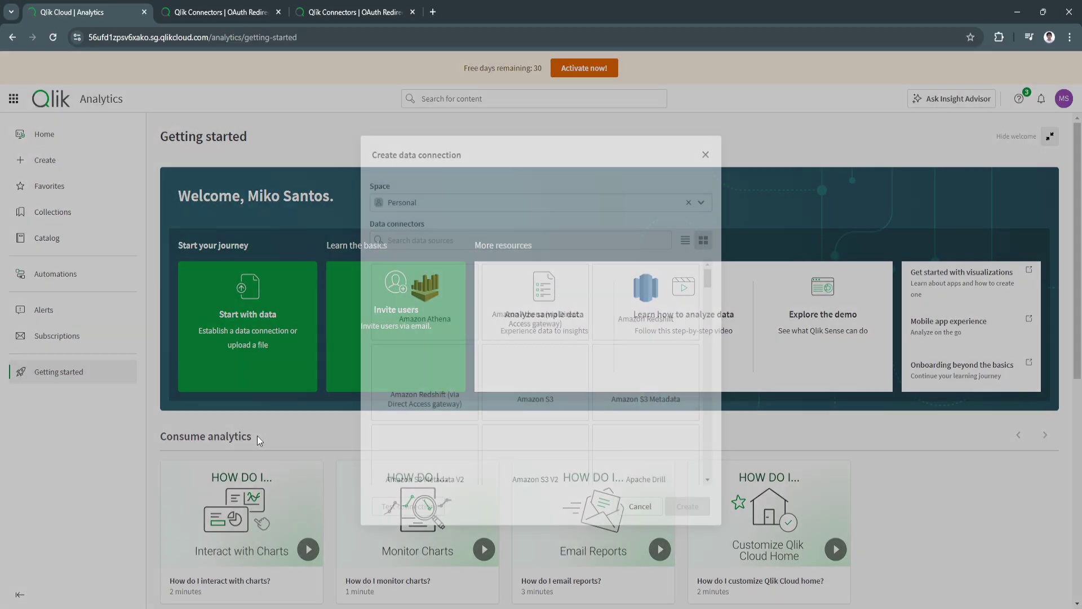
scroll(516, 360, "down", 3)
scroll(512, 357, "up", 3)
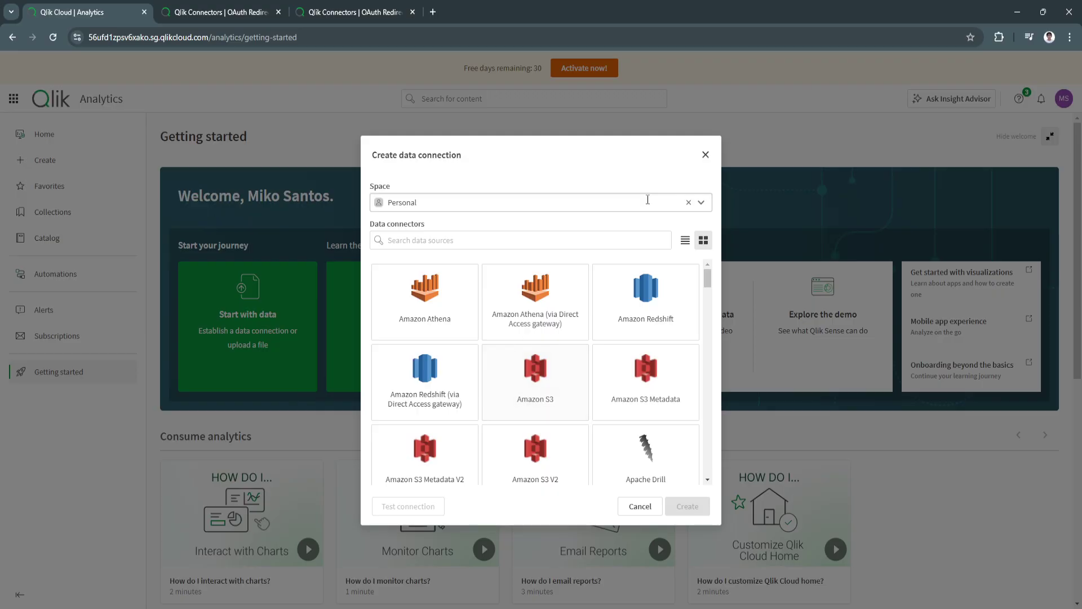
left_click(705, 155)
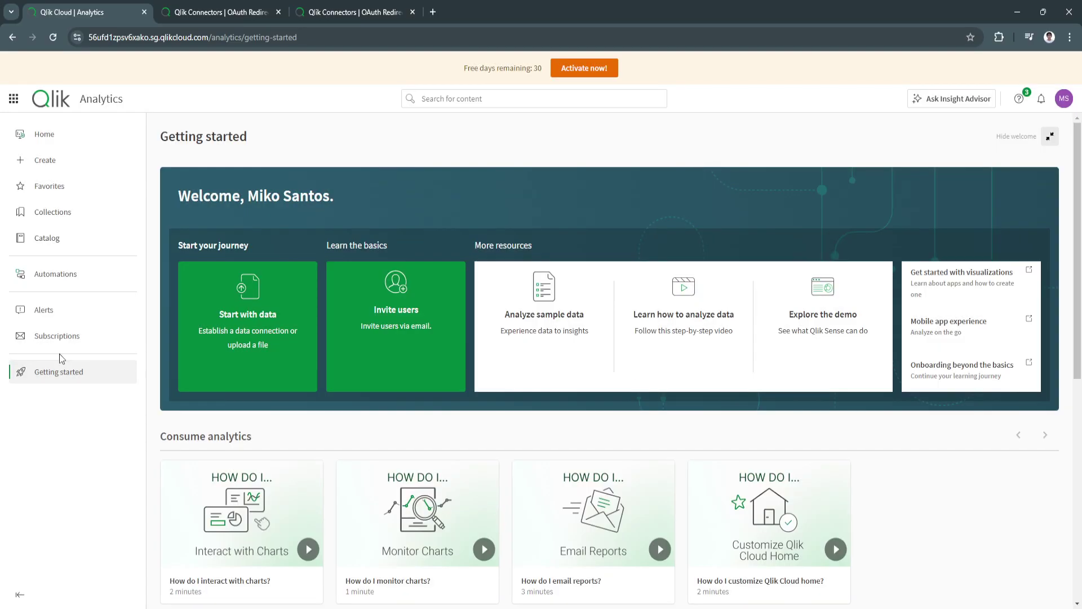
left_click(219, 336)
left_click(154, 342)
- Create a new analytics app with name TEST and description TEST
left_click(78, 155)
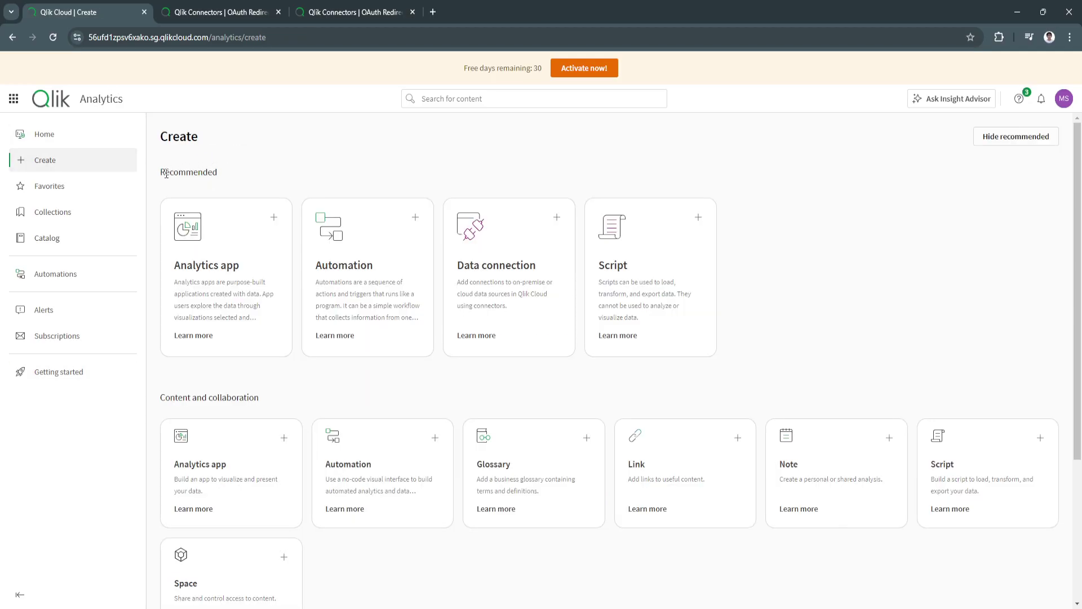
left_click_drag(161, 178, 222, 171)
left_click(244, 196)
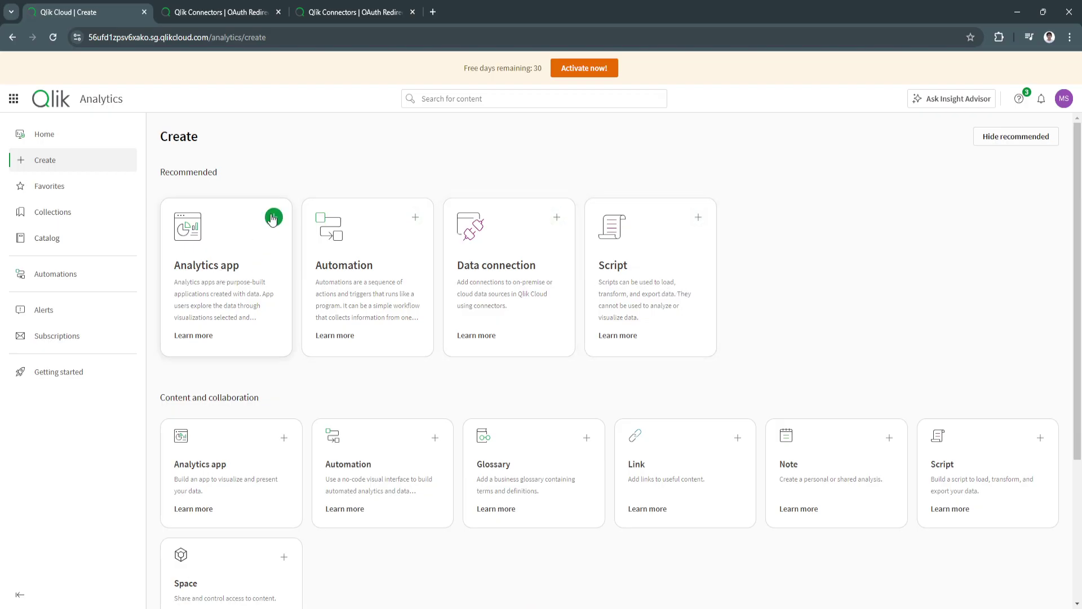
left_click(231, 273)
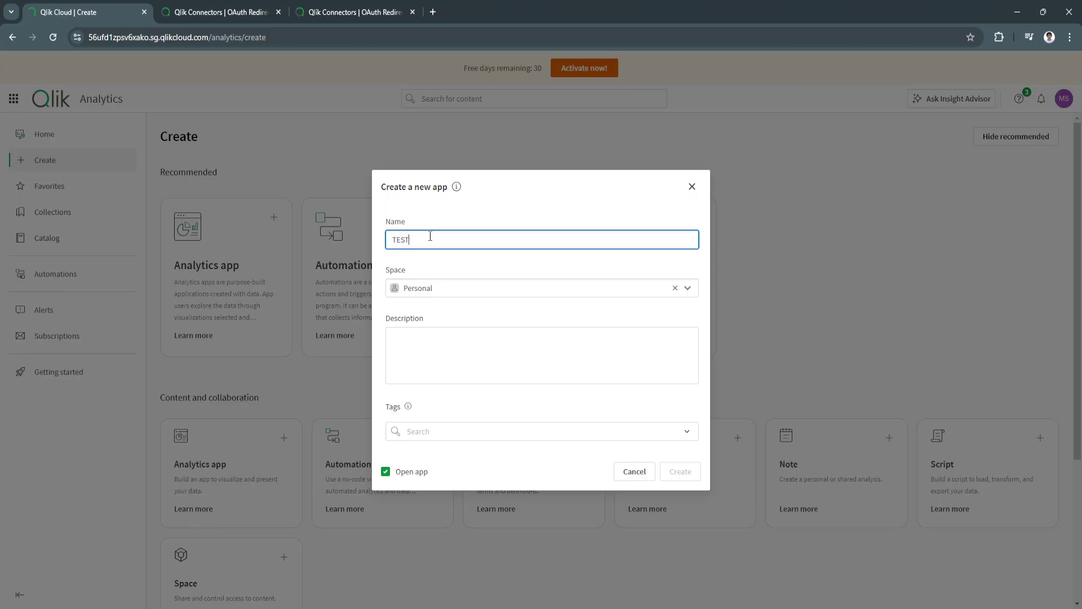
left_click(404, 362)
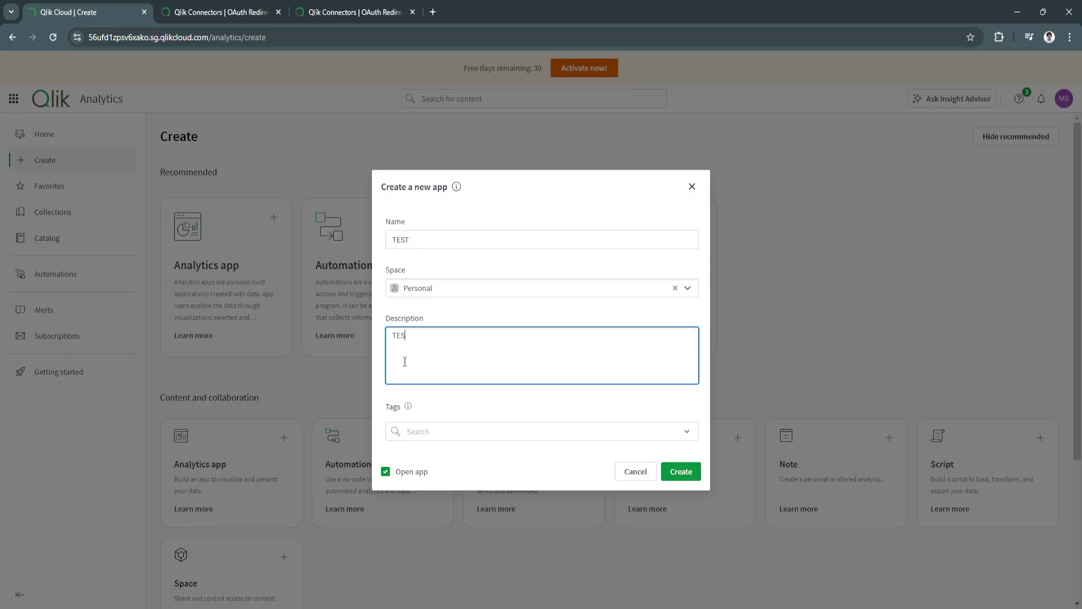
left_click(681, 475)
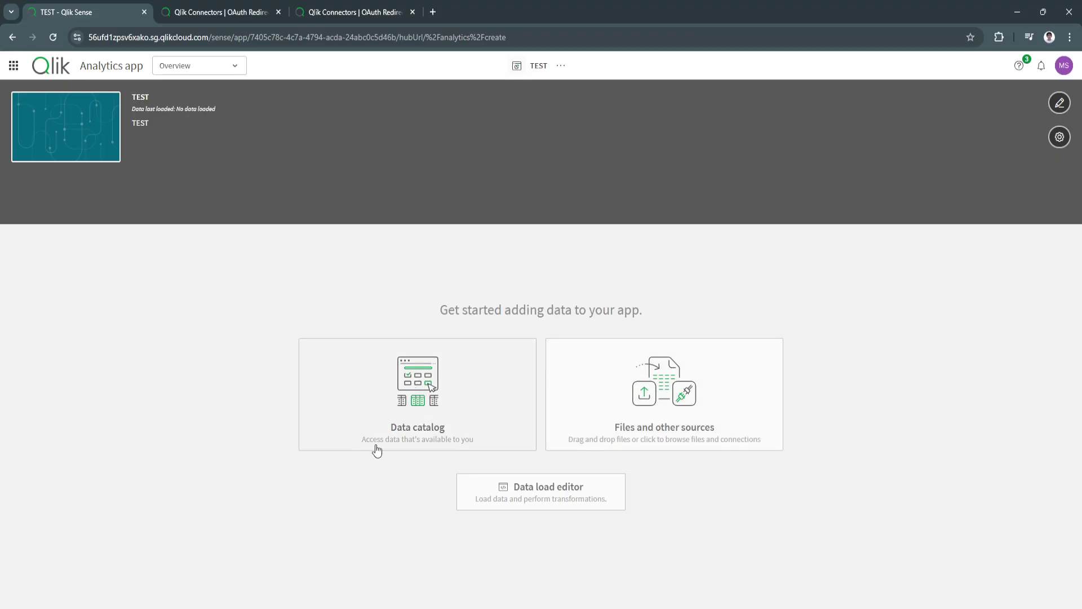
left_click(395, 447)
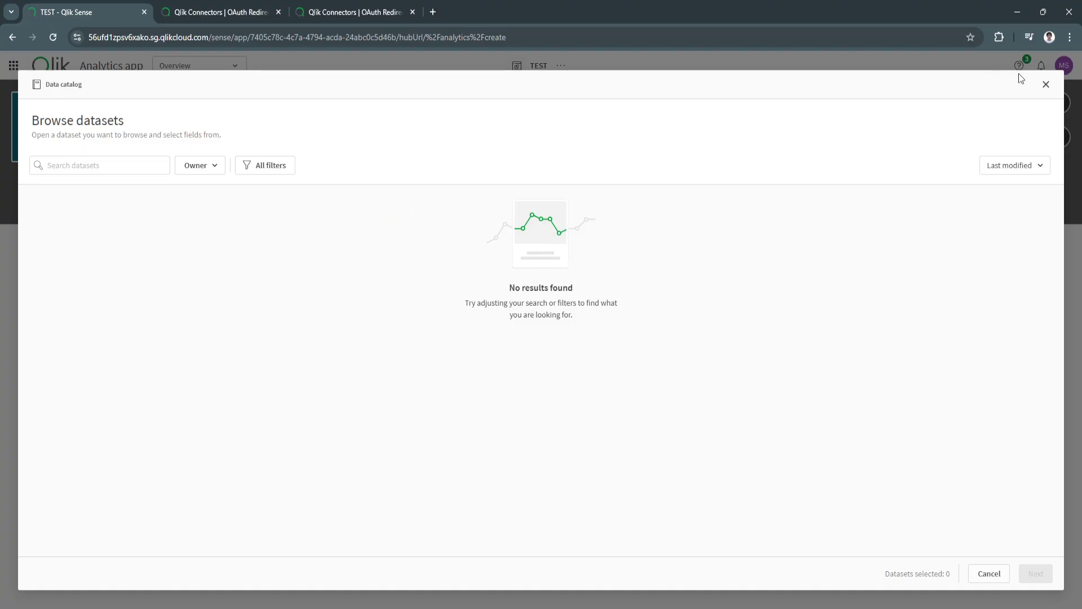
left_click(1046, 85)
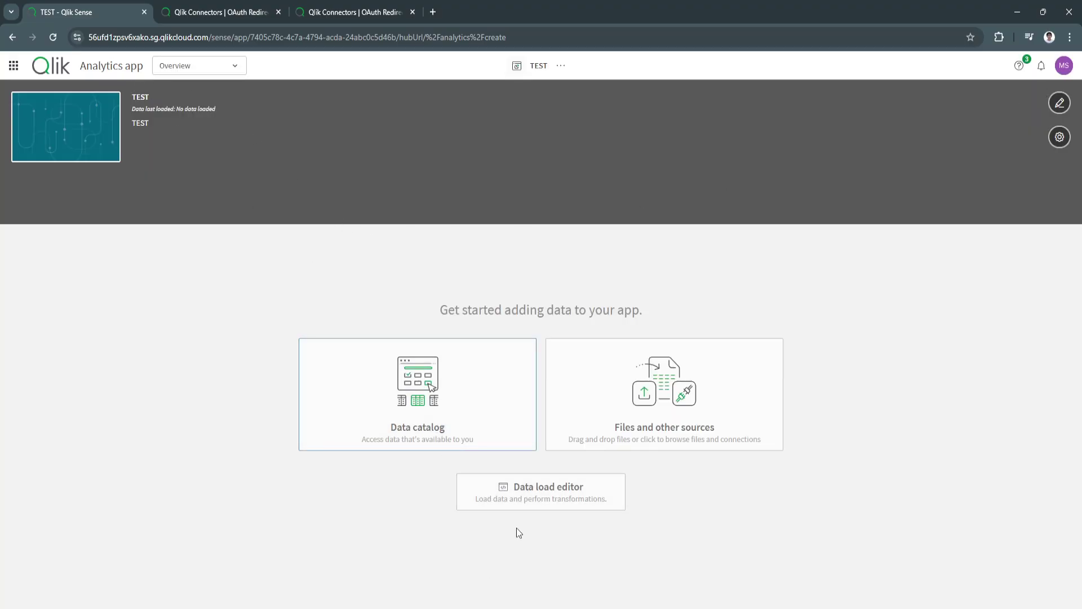
- View the TEST app's default script in the Data load editor, then return to the Create page
left_click(525, 506)
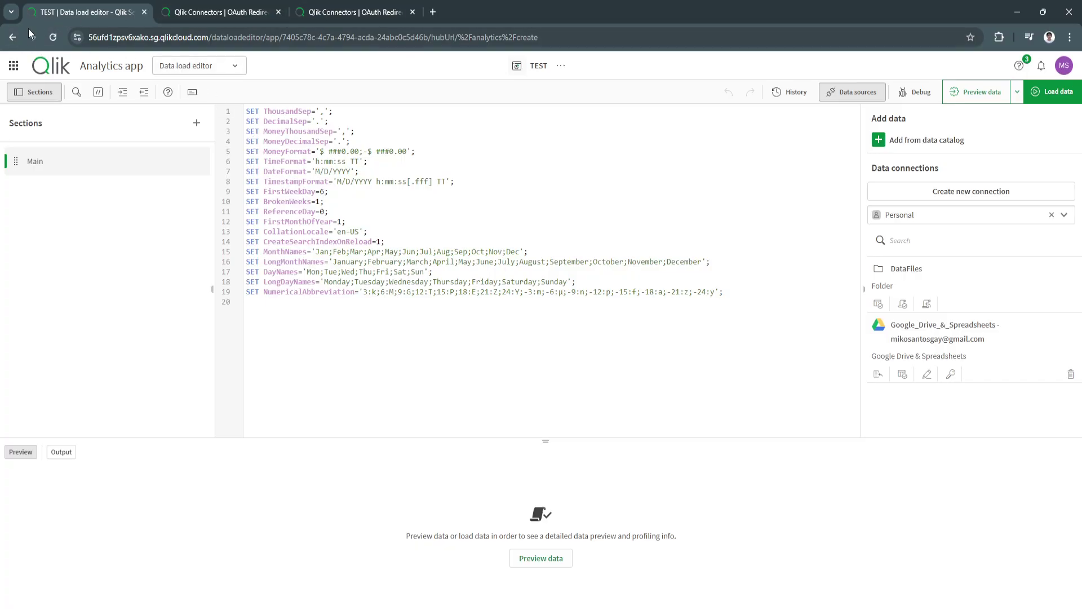
left_click(12, 37)
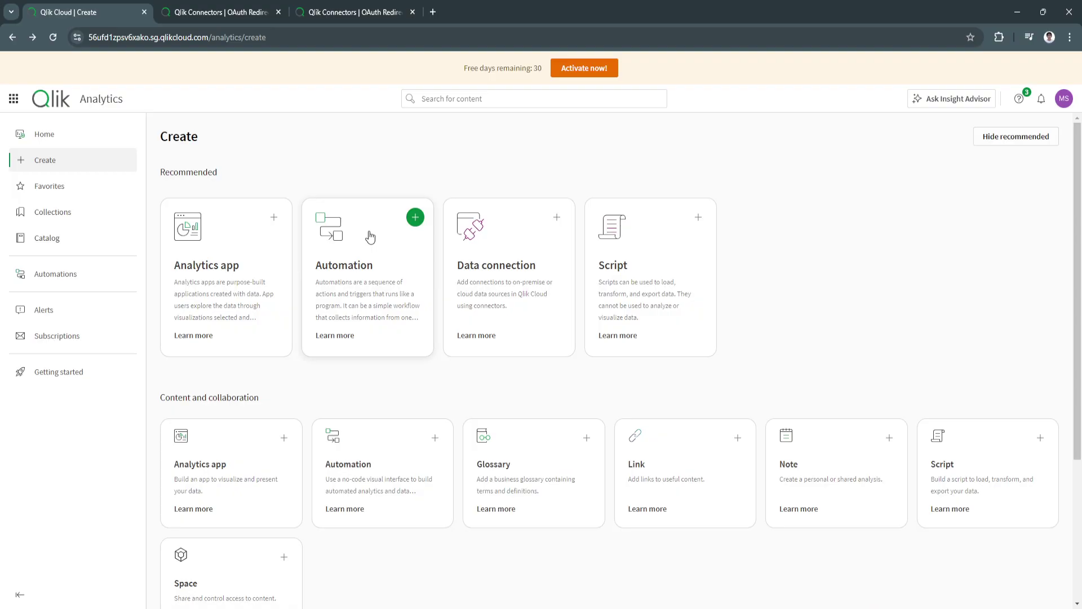
- Read the Automation overview via Learn more, then open the automation Templates gallery
left_click(341, 334)
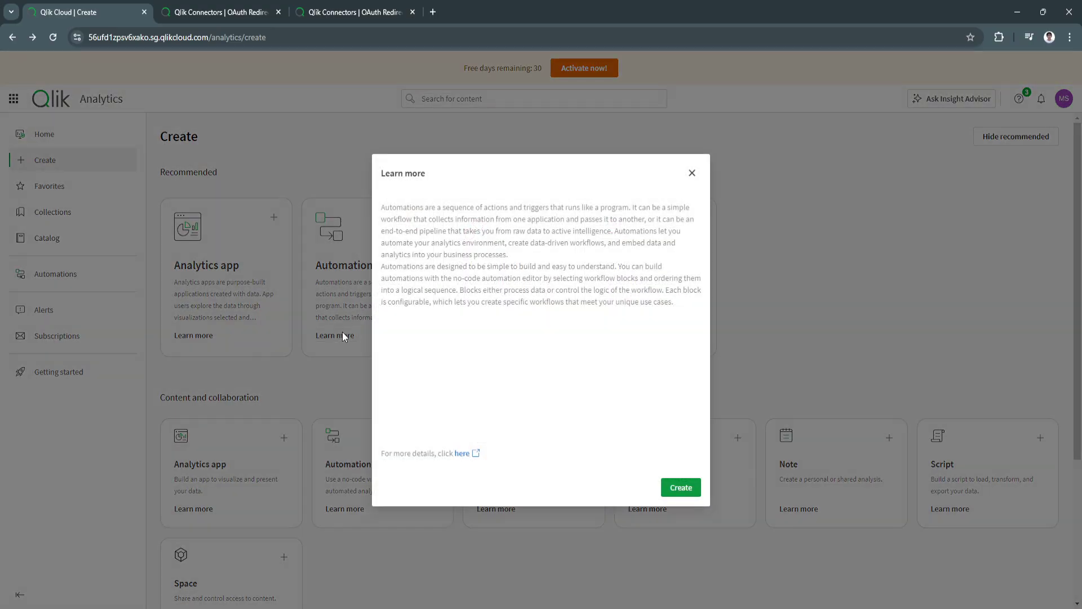
key("Return")
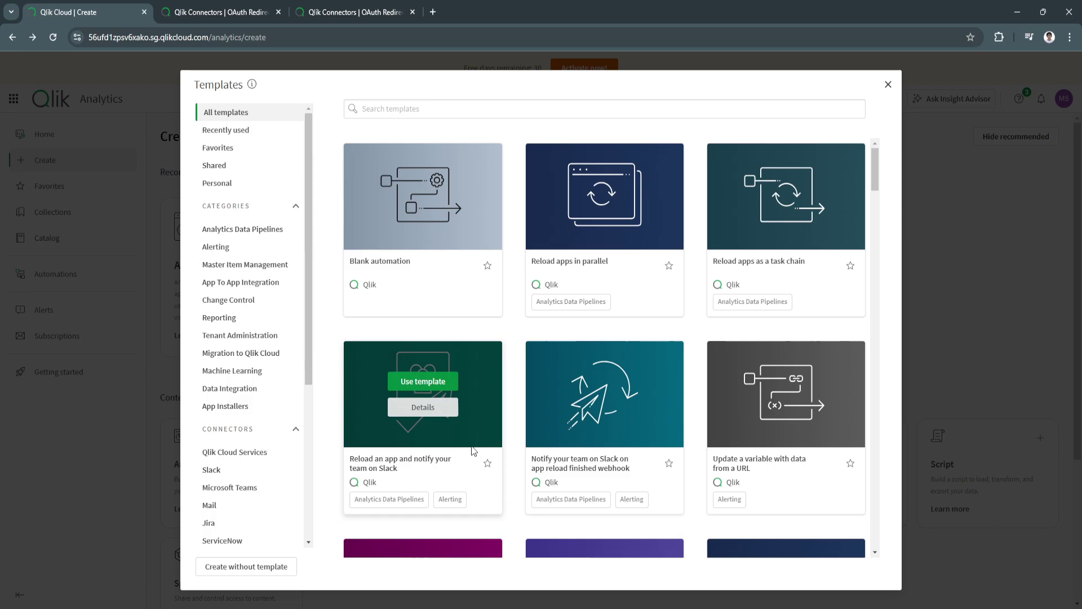
- Browse the templates and try creating an automation from the Teams measure-alert template
scroll(502, 394, "down", 3)
scroll(502, 394, "up", 3)
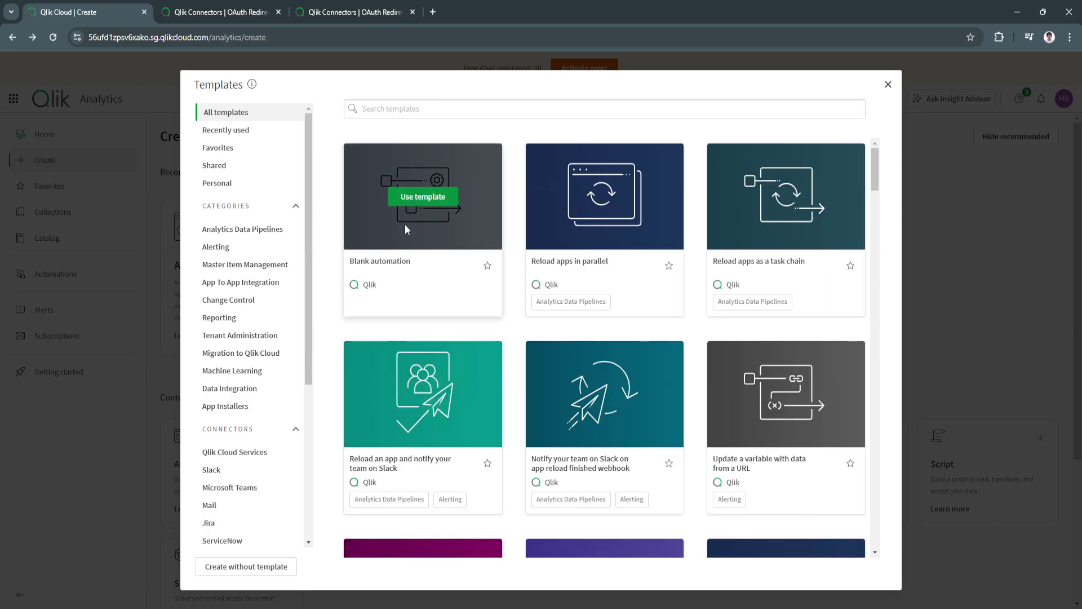
scroll(591, 276, "down", 4)
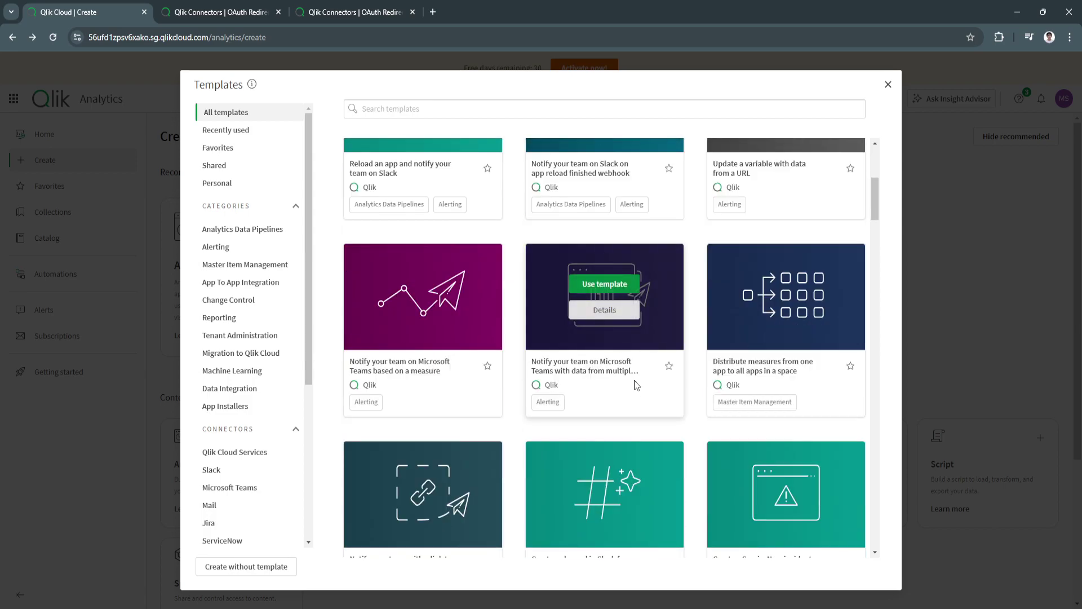
scroll(730, 248, "up", 1)
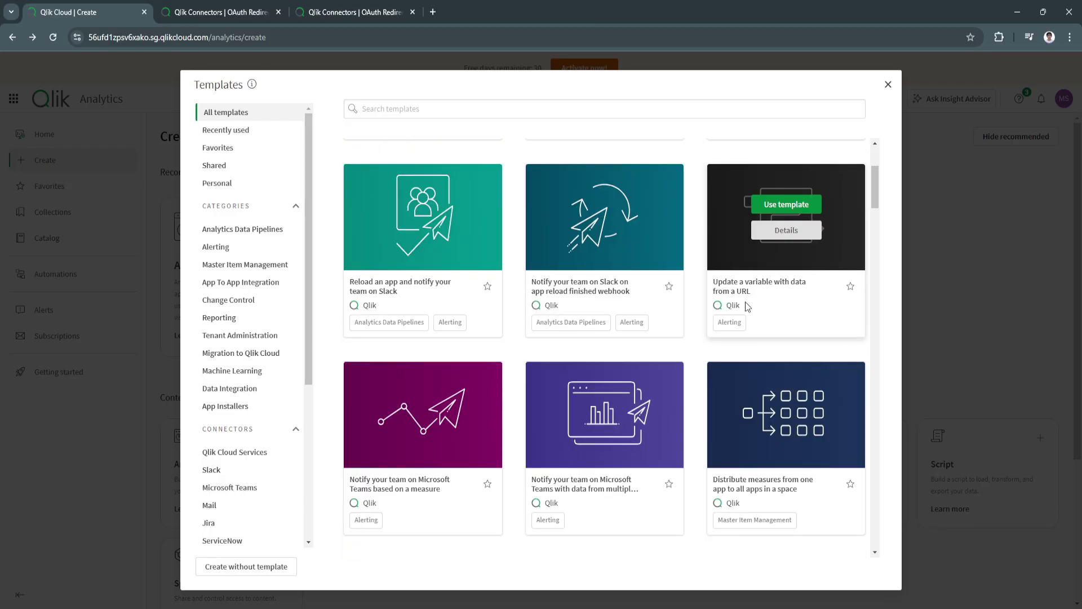
scroll(745, 302, "down", 4)
scroll(401, 327, "up", 1)
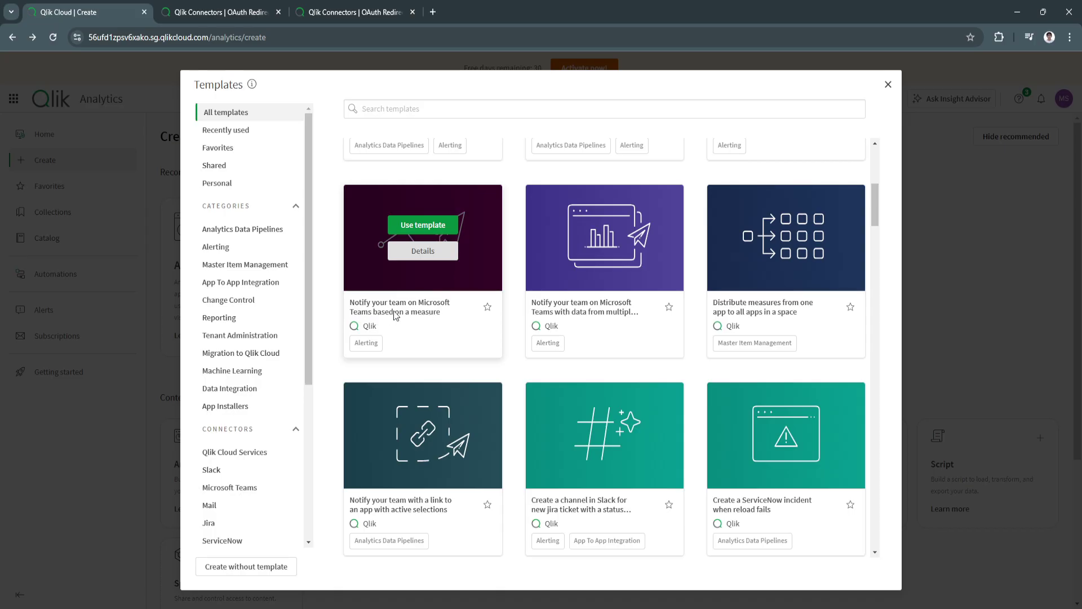
left_click(410, 228)
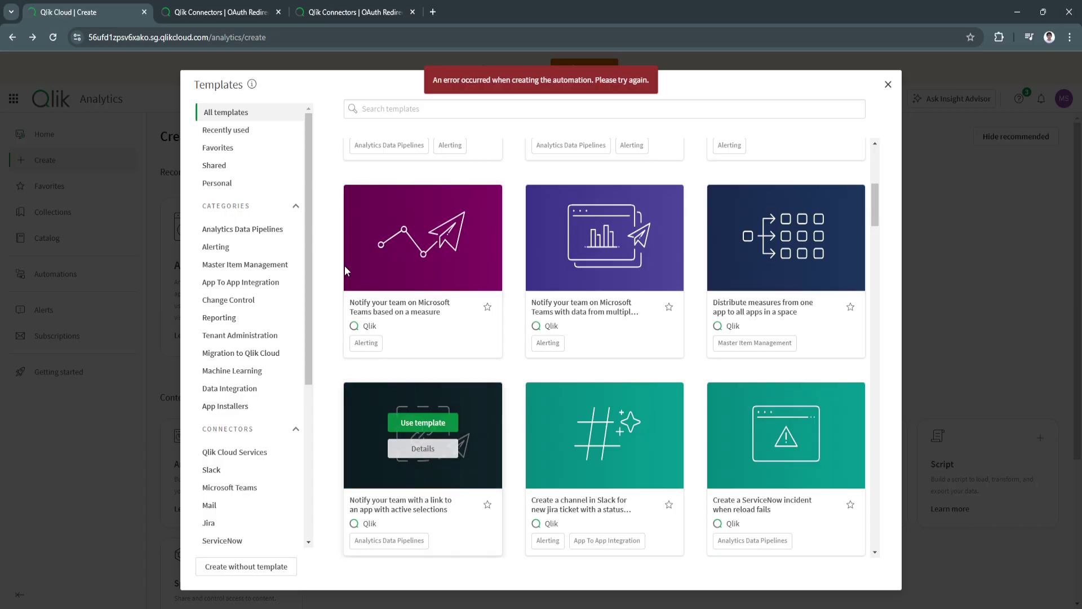
mouse_move(460, 239)
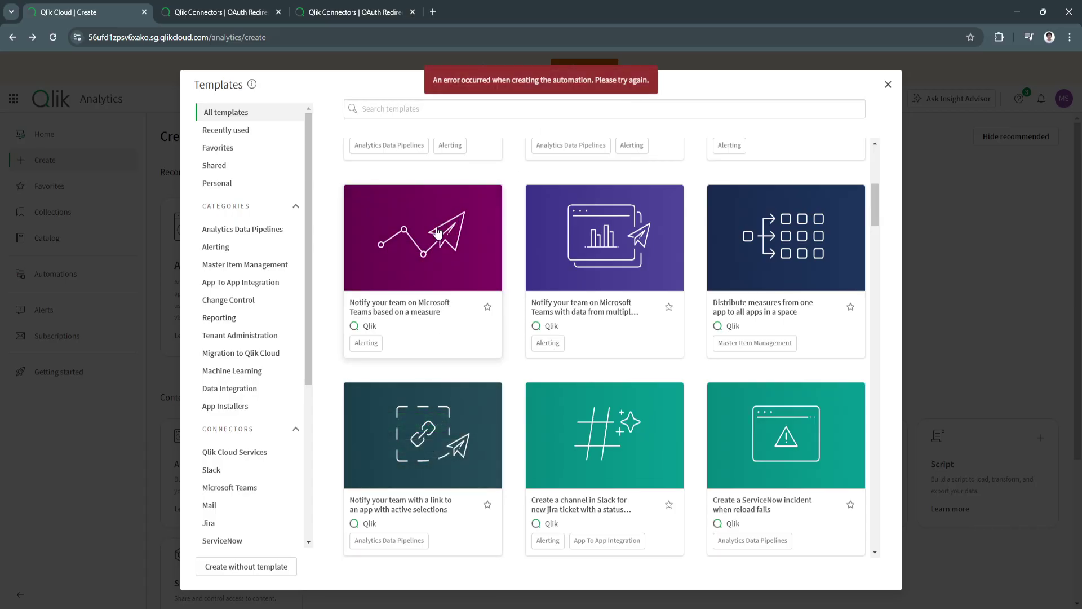
- Close the templates list, automation overview and both Qlik Connectors tabs, then reopen Templates
left_click(887, 90)
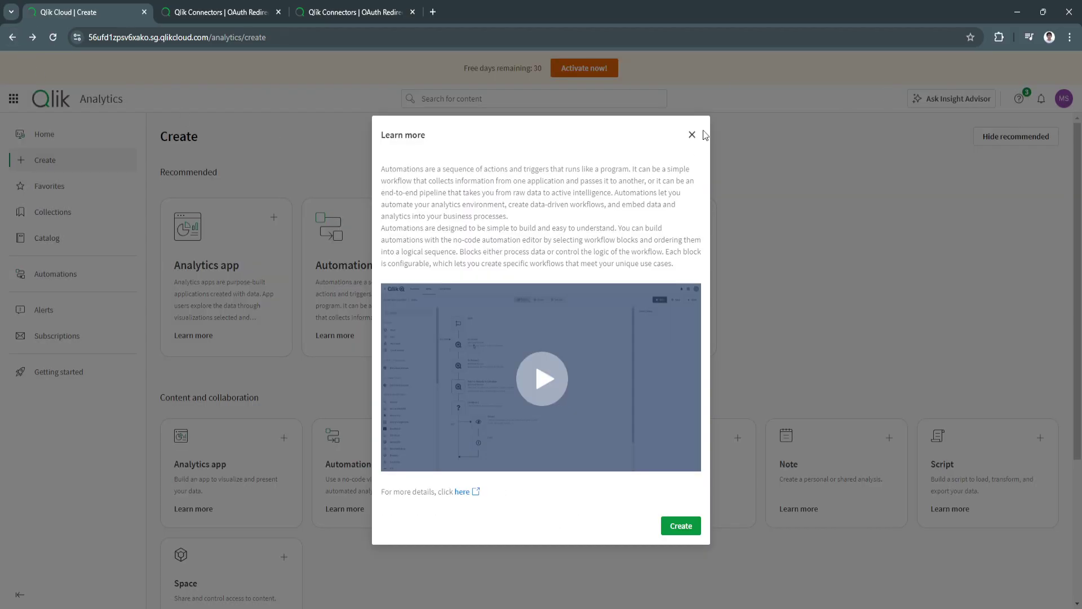
left_click(692, 135)
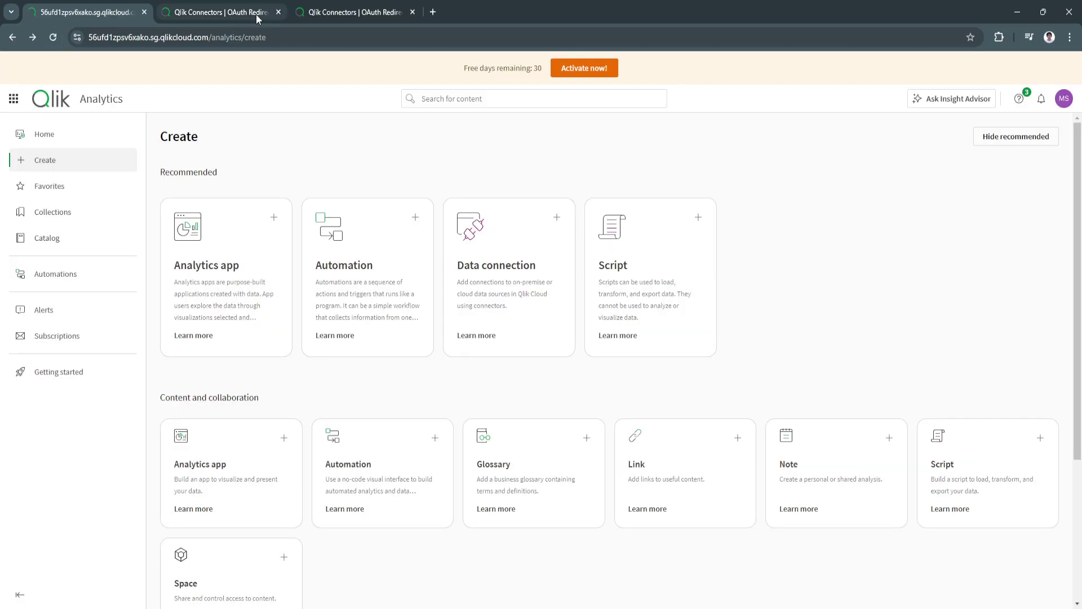
left_click(276, 12)
left_click(276, 11)
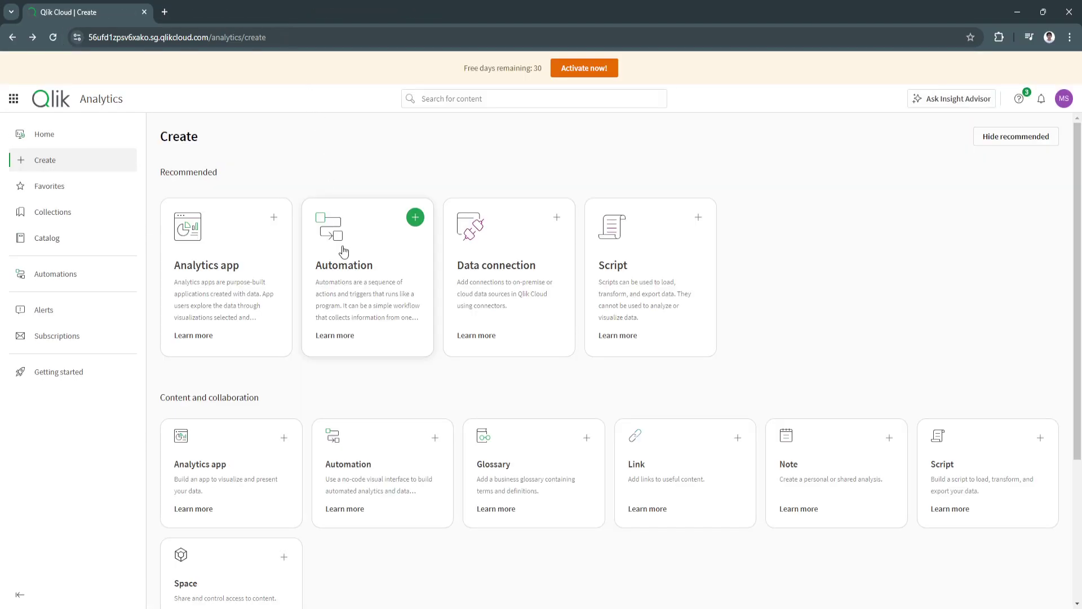
left_click(346, 244)
- Try the 'Reload an app and notify your team on Slack' template, view its details and retry
scroll(418, 273, "down", 2)
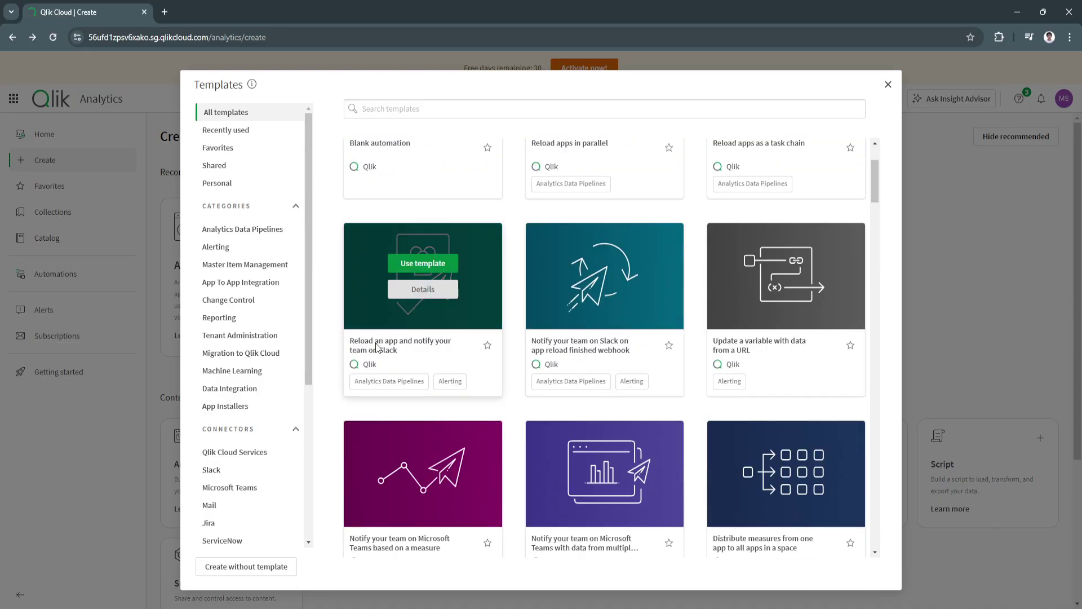
left_click(415, 263)
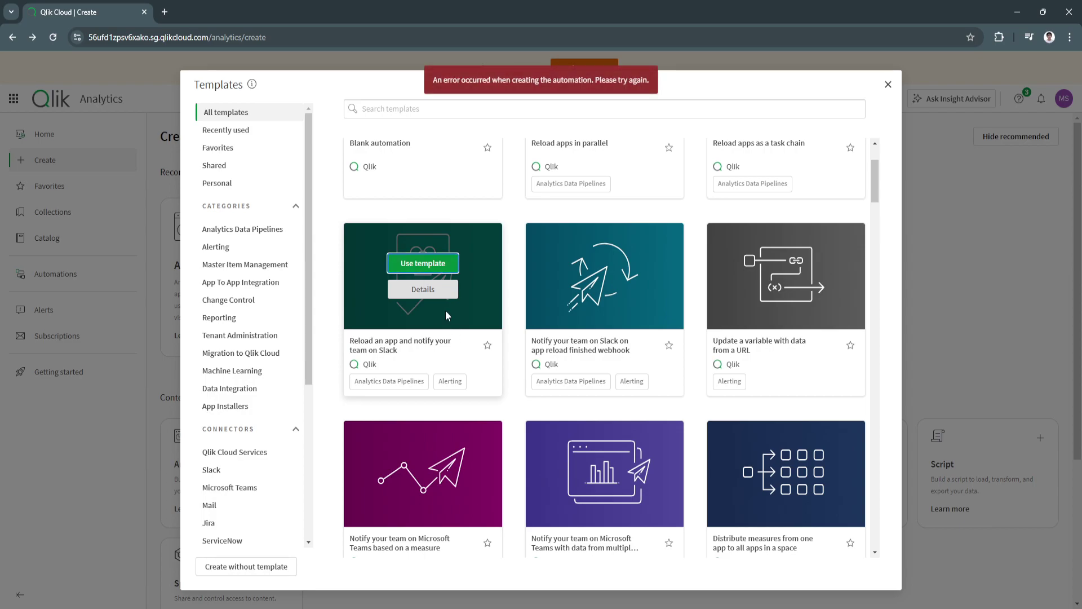
left_click(439, 296)
left_click(644, 122)
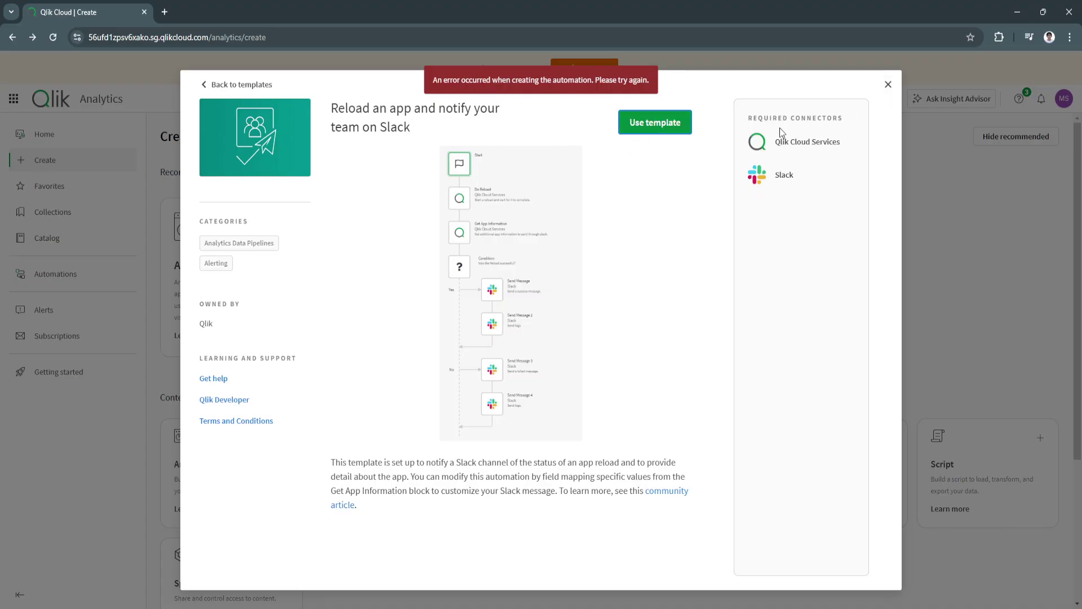
- Check the template's required connectors, including Qlik Cloud Services
left_click_drag(752, 119, 848, 116)
left_click(838, 138)
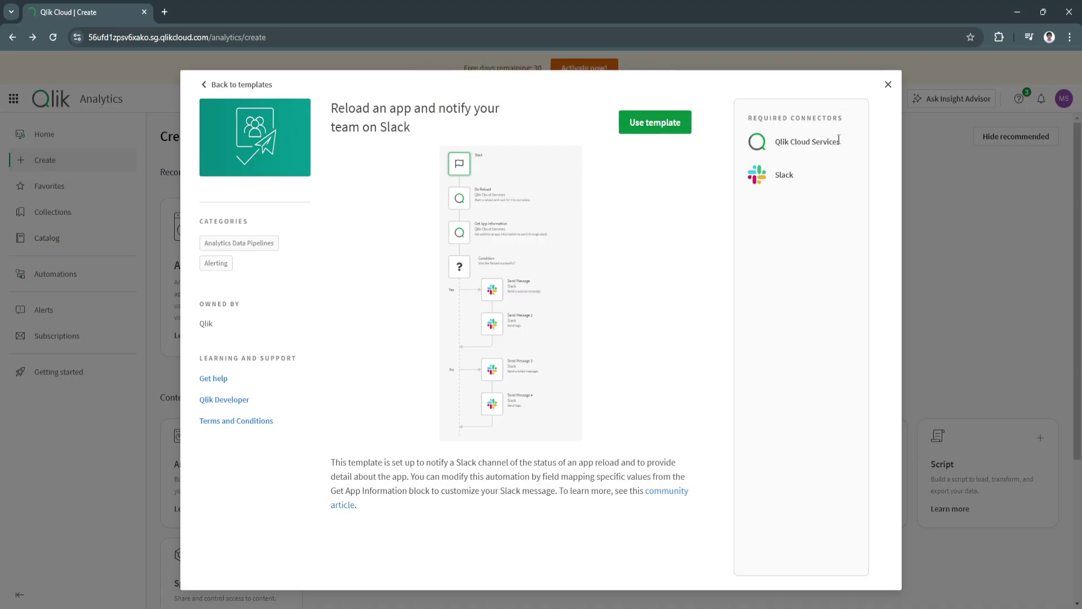
left_click_drag(777, 146, 848, 138)
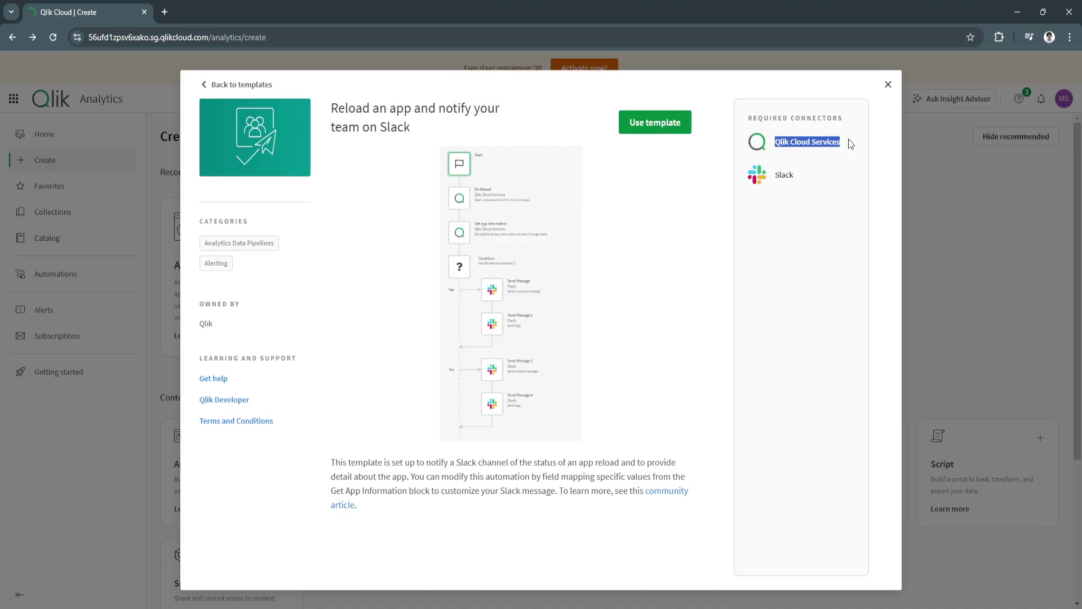
left_click(847, 146)
left_click(888, 85)
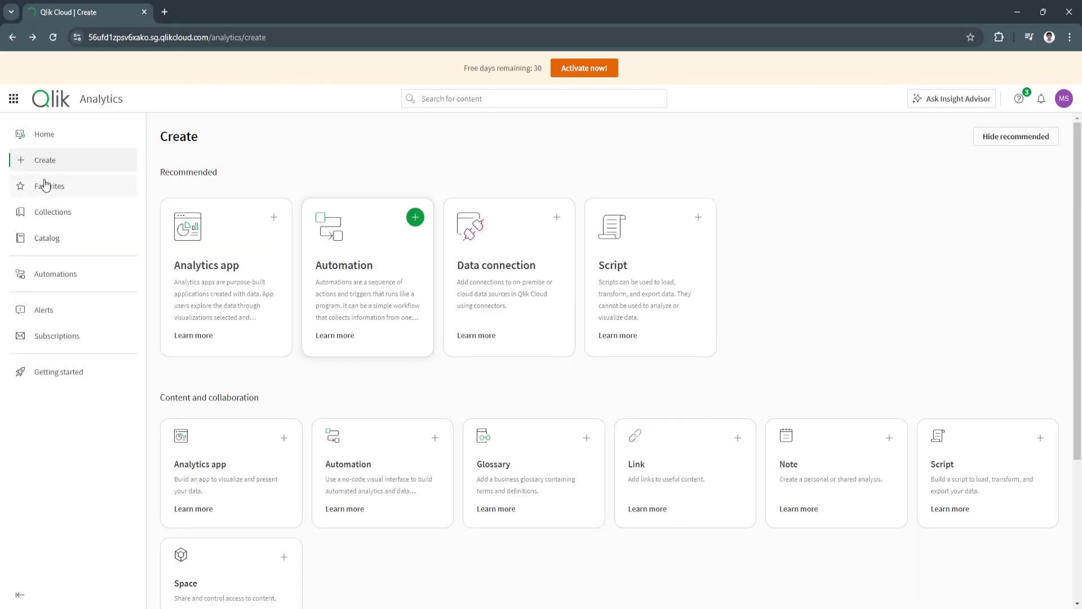
left_click(41, 372)
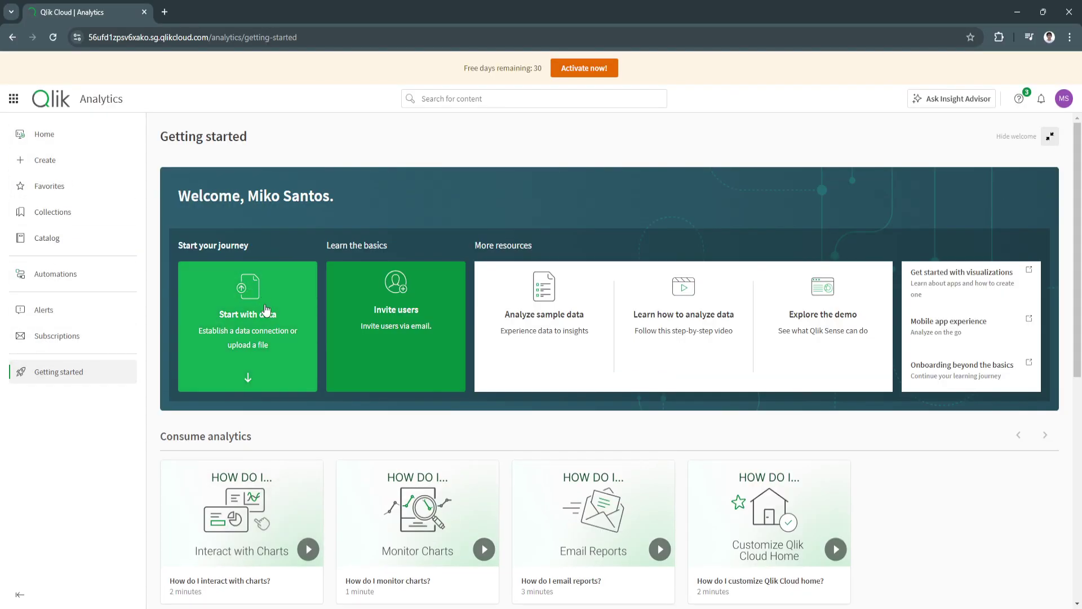
left_click(256, 329)
left_click(243, 438)
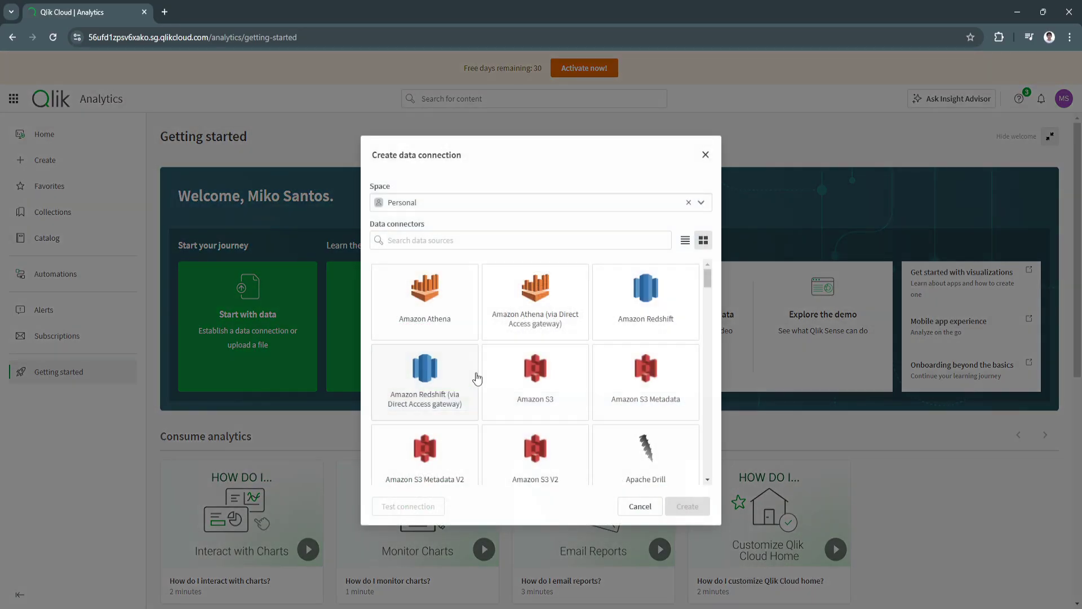
scroll(476, 375, "down", 5)
left_click(492, 241)
type("sla")
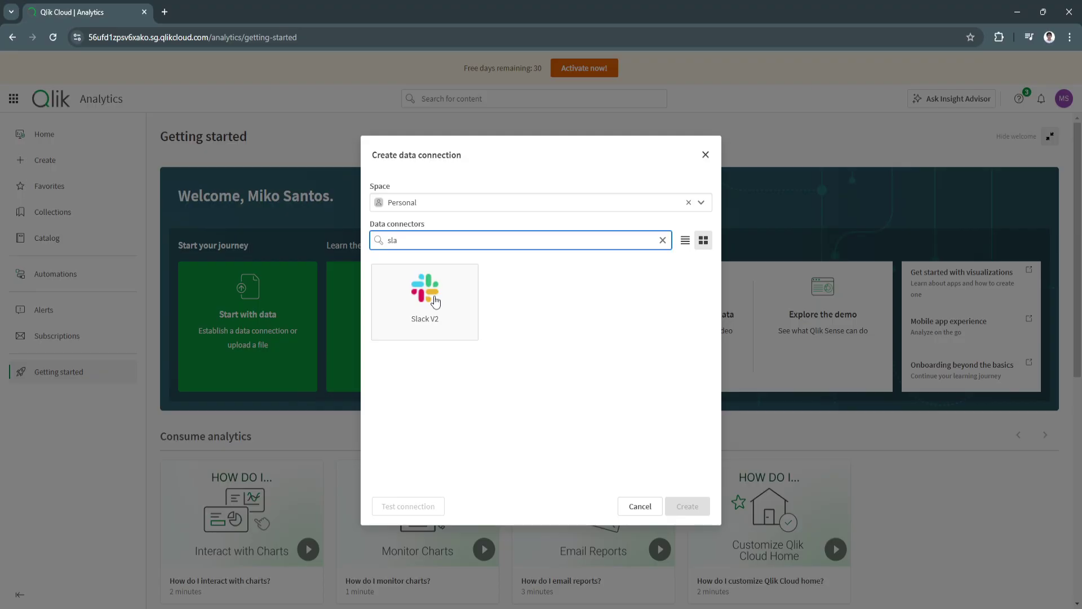
left_click(697, 161)
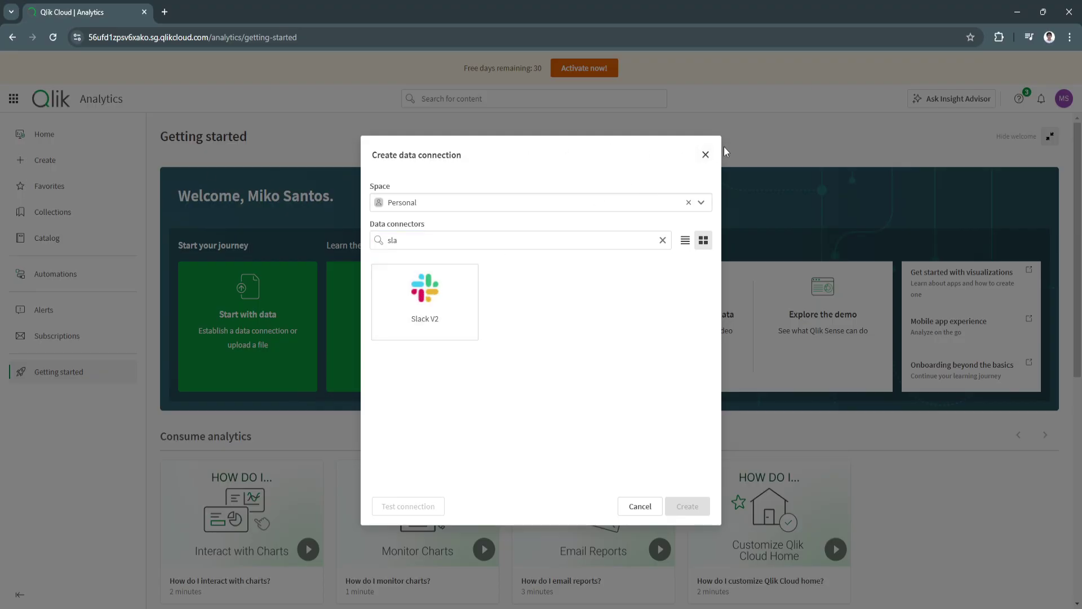
left_click(706, 155)
left_click(46, 159)
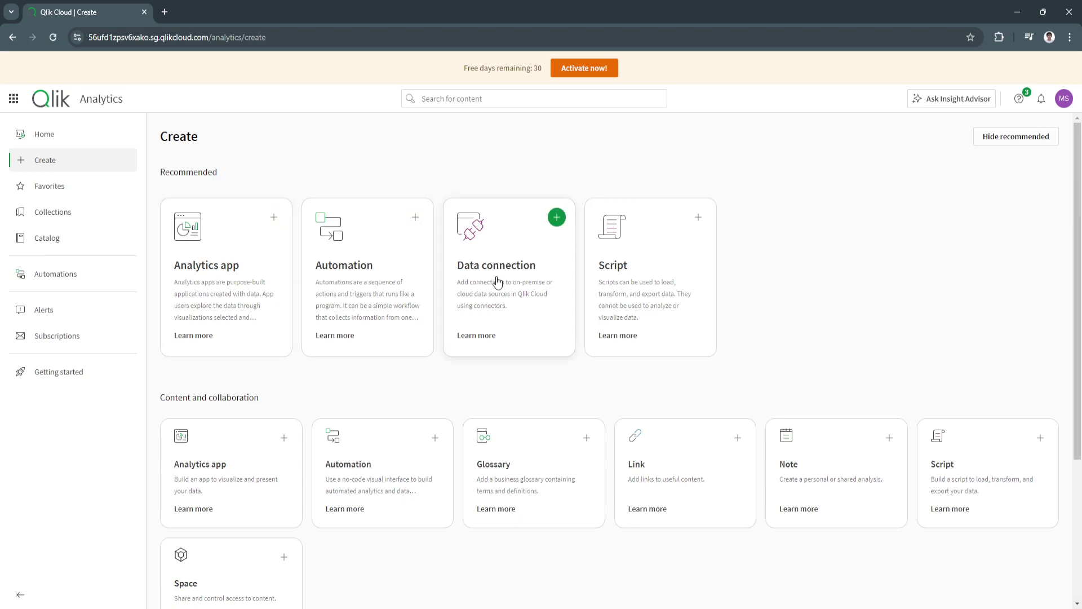
left_click(415, 217)
scroll(398, 302, "down", 3)
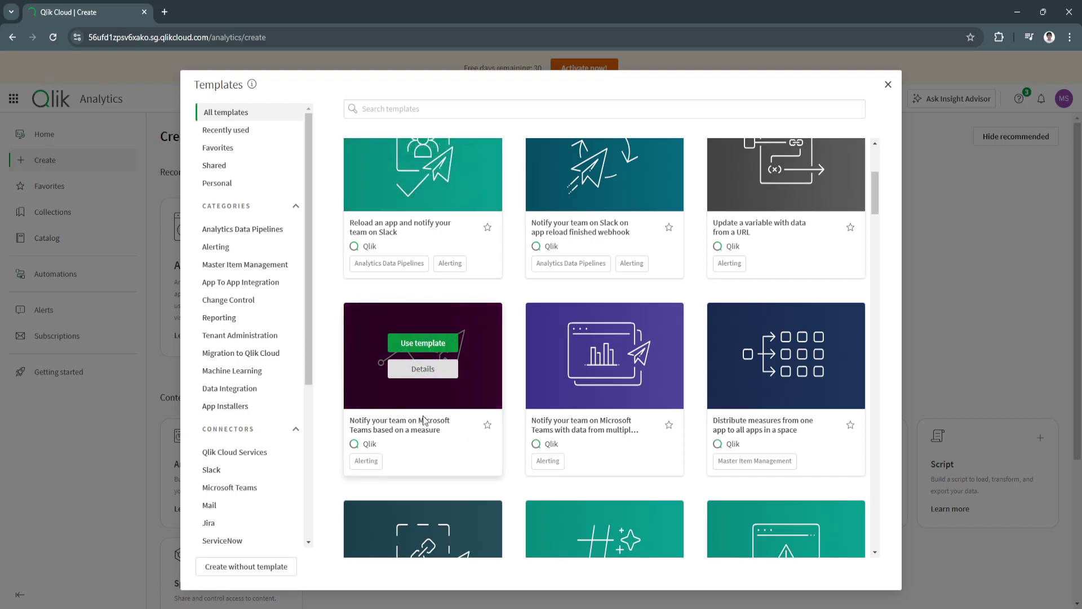
scroll(436, 420, "up", 2)
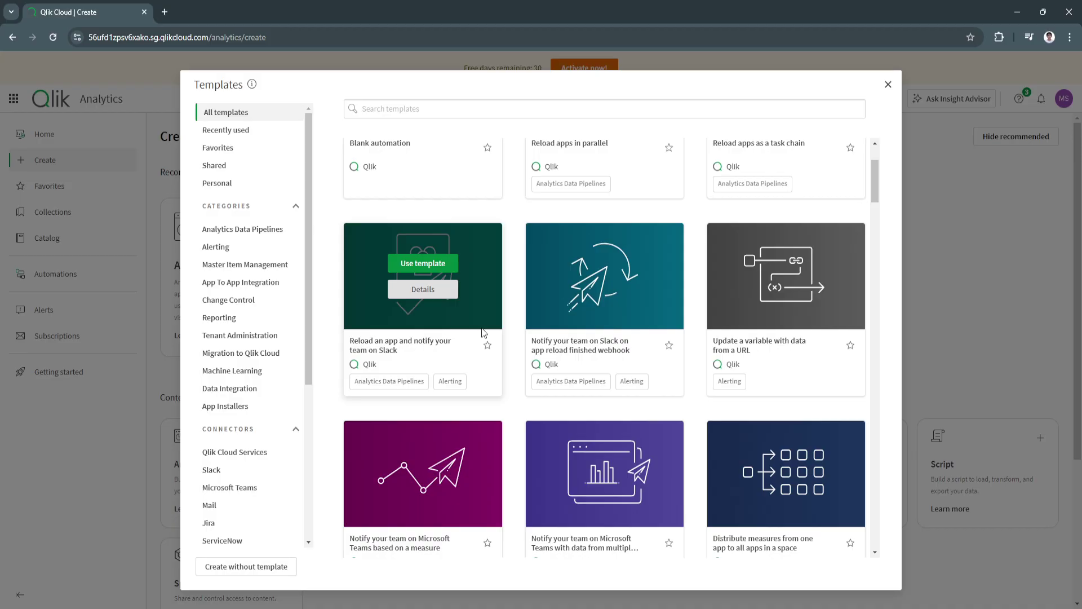
- Close the automation Templates gallery and scroll the Create page down and back up
left_click(888, 85)
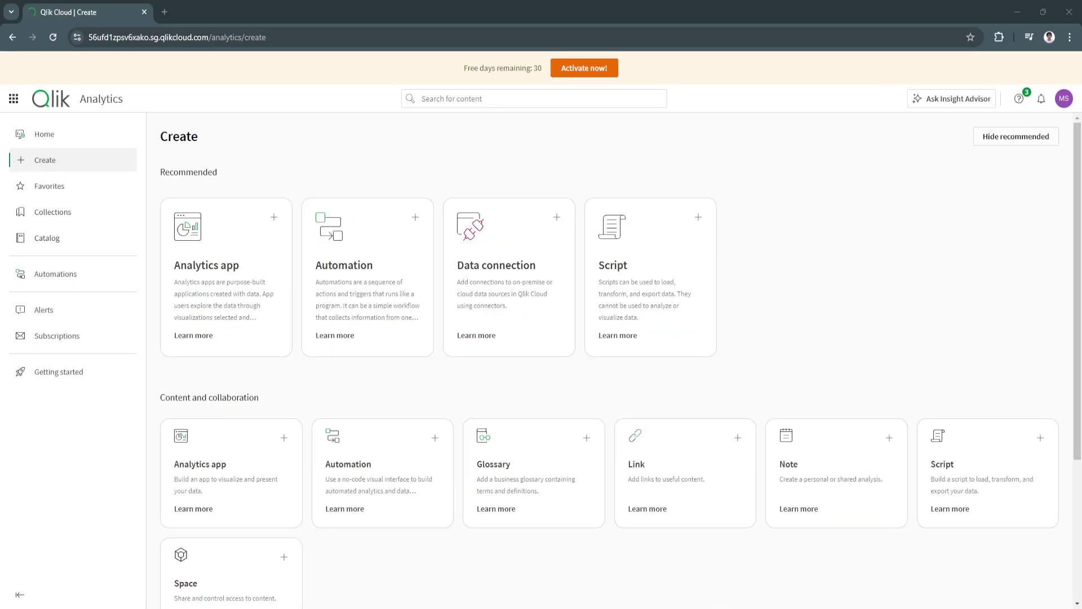
scroll(346, 391, "down", 3)
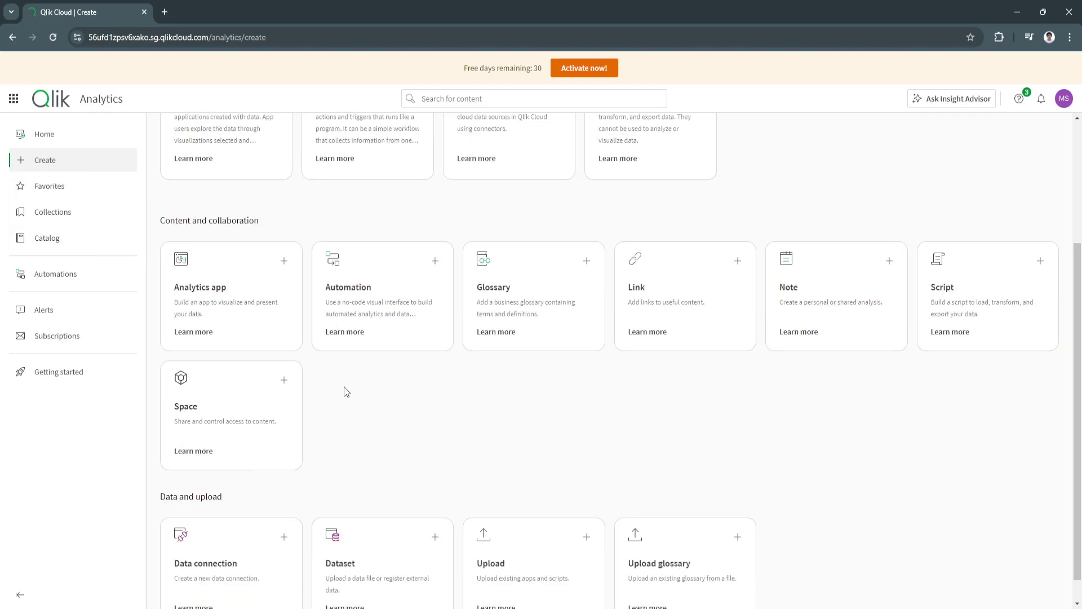
scroll(404, 292, "down", 1)
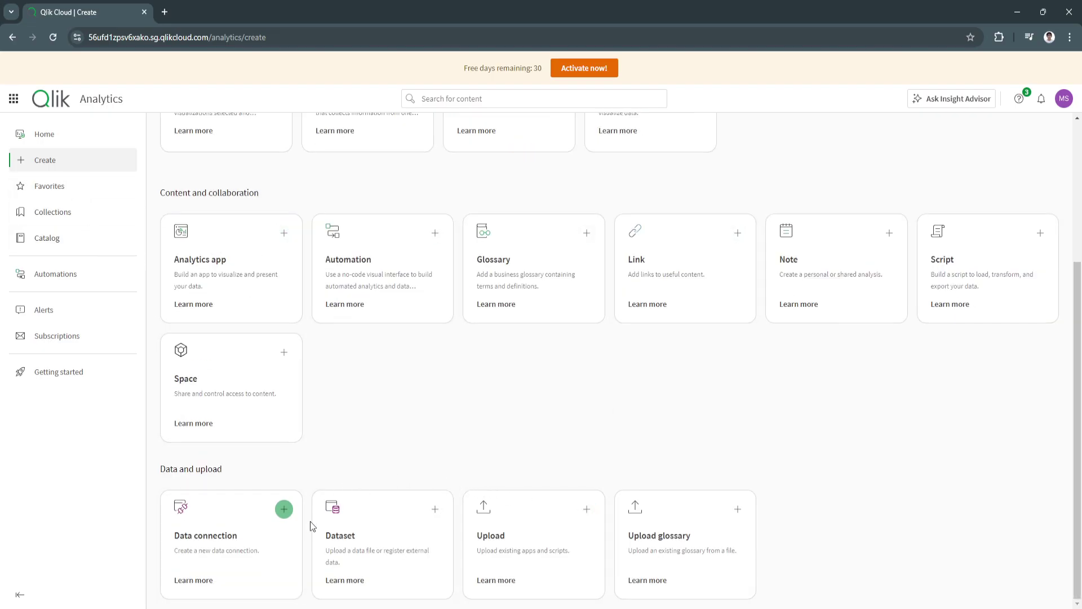
scroll(282, 505, "up", 3)
scroll(275, 494, "up", 1)
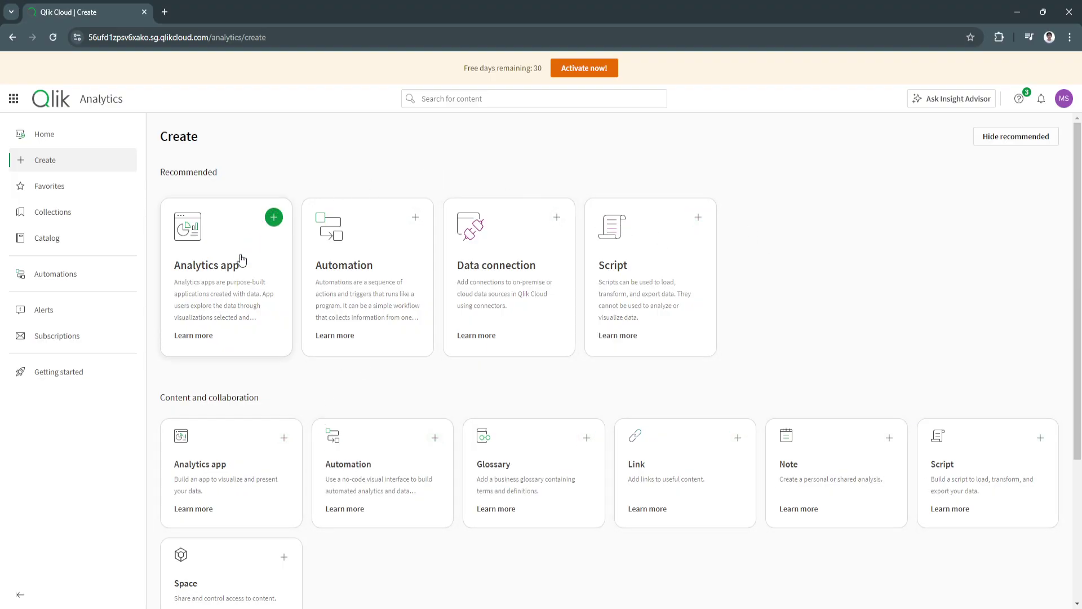
left_click(77, 373)
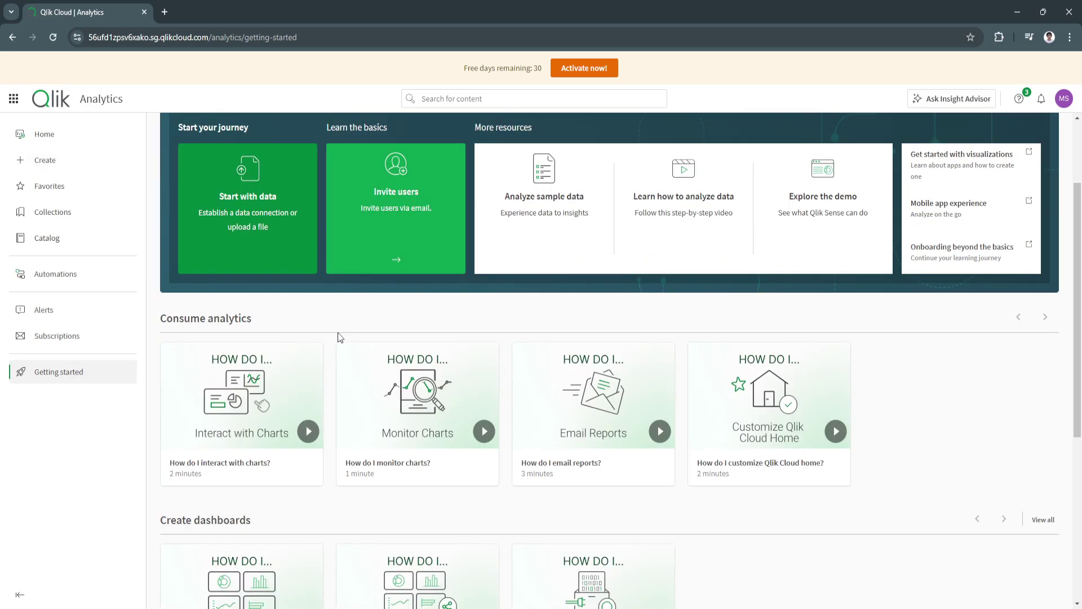
scroll(338, 337, "down", 2)
scroll(339, 339, "down", 1)
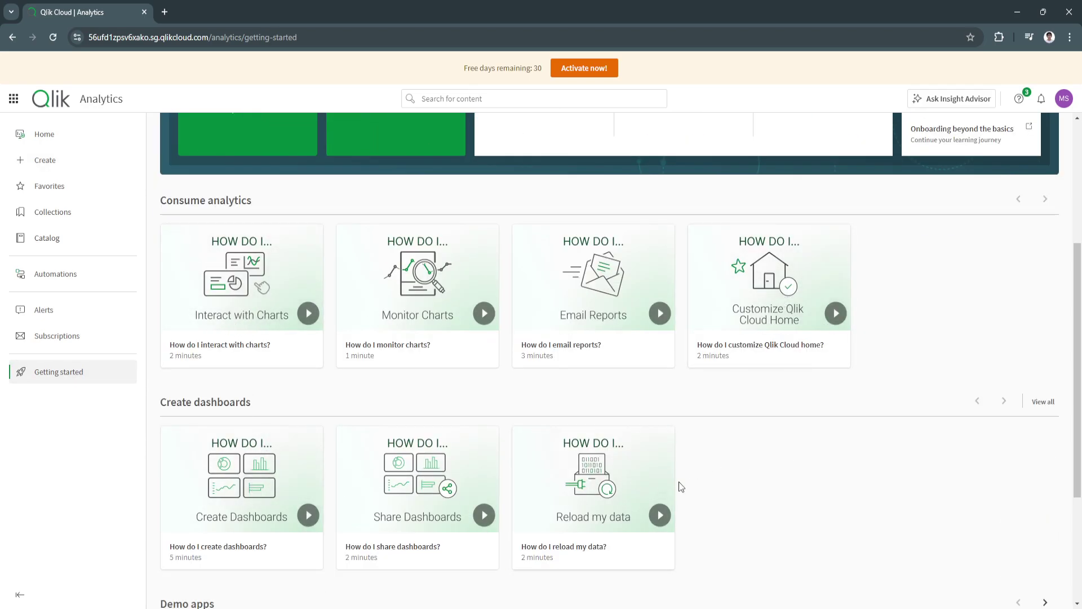
scroll(620, 417, "up", 4)
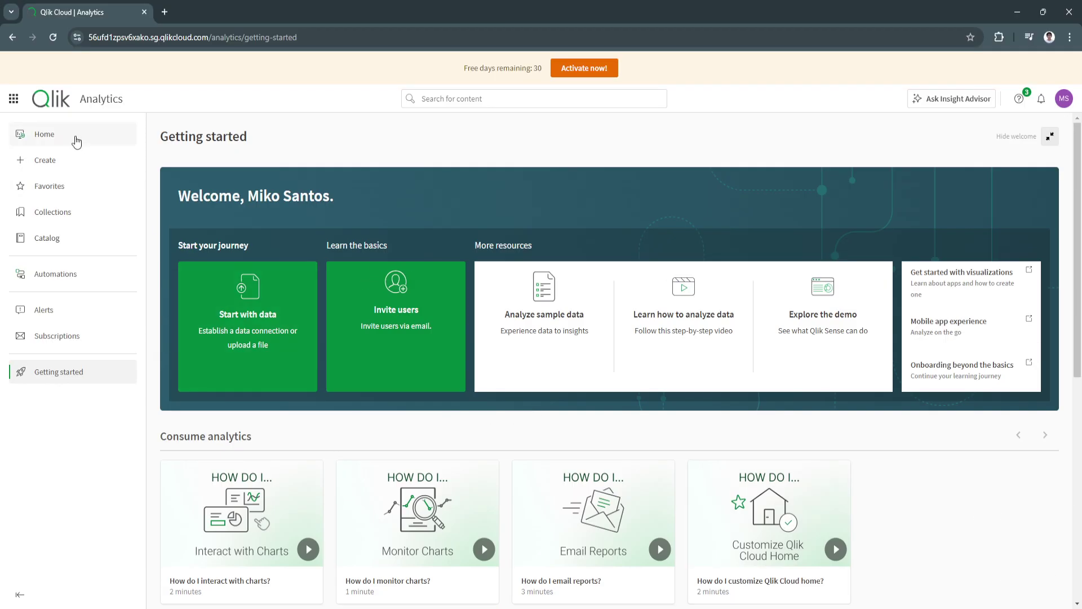